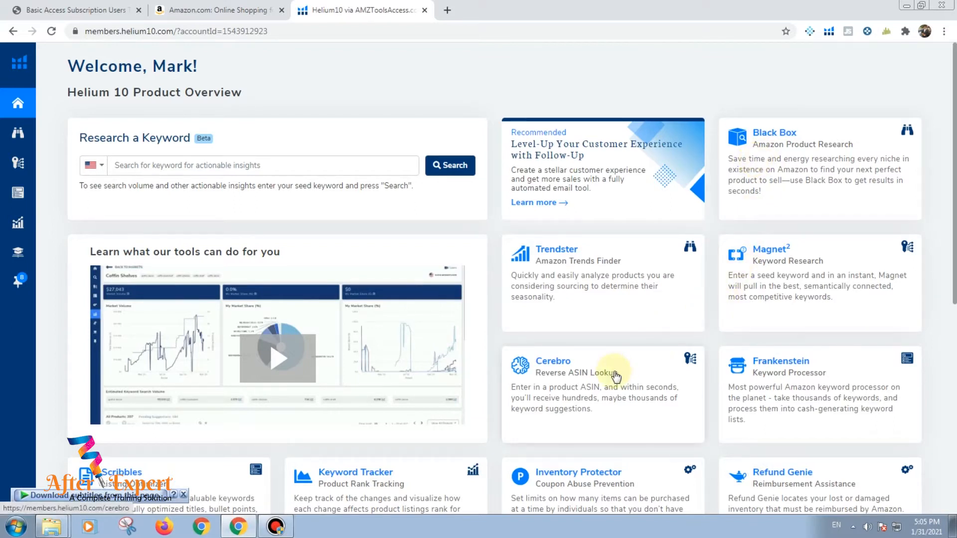
Step: Open the Black Box product research tool and expand its Categories filter to browse the available categories
scroll(588, 376, down, 1)
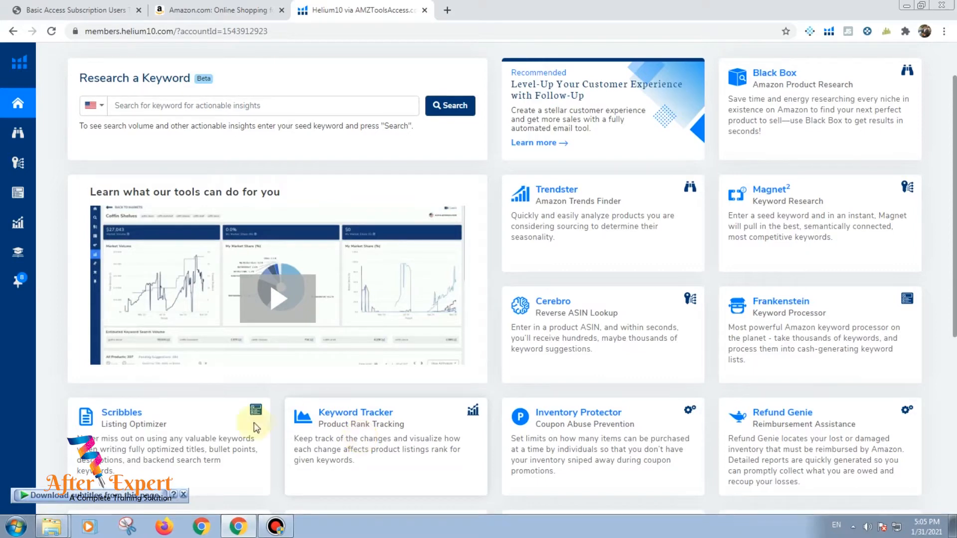
mouse_move(45, 129)
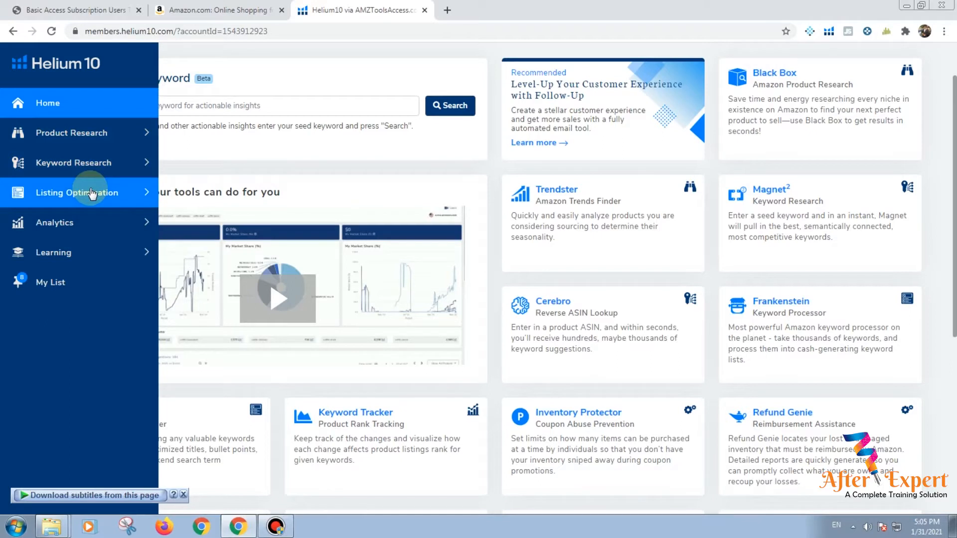
click(103, 139)
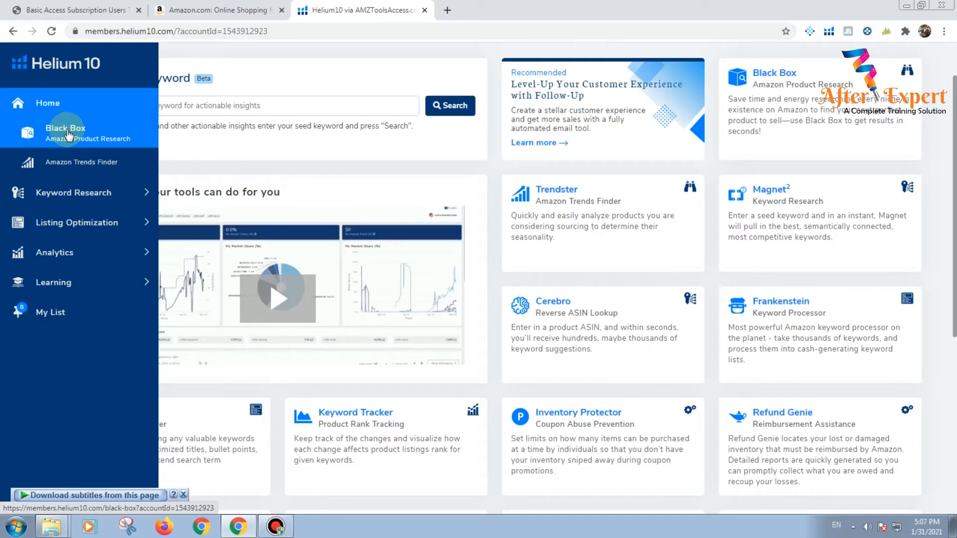
click(68, 134)
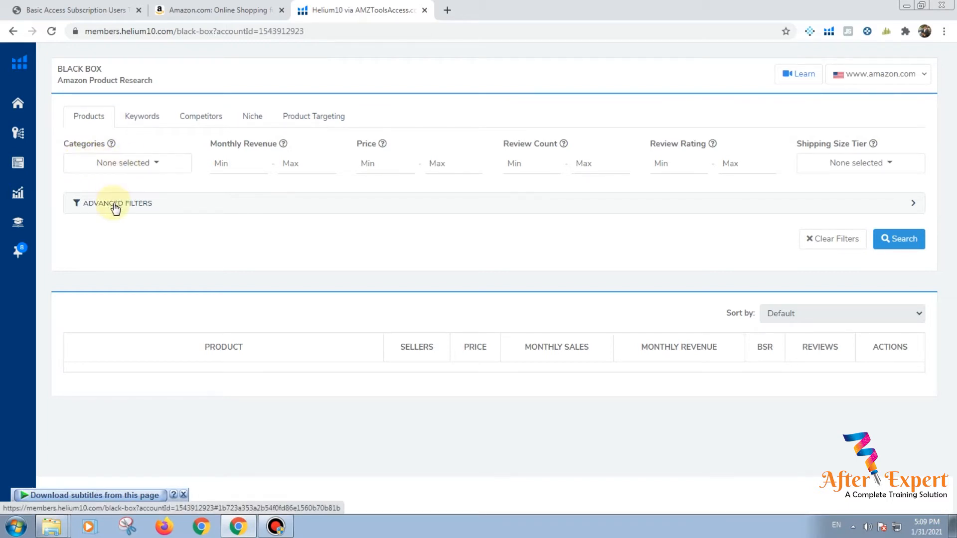
click(108, 164)
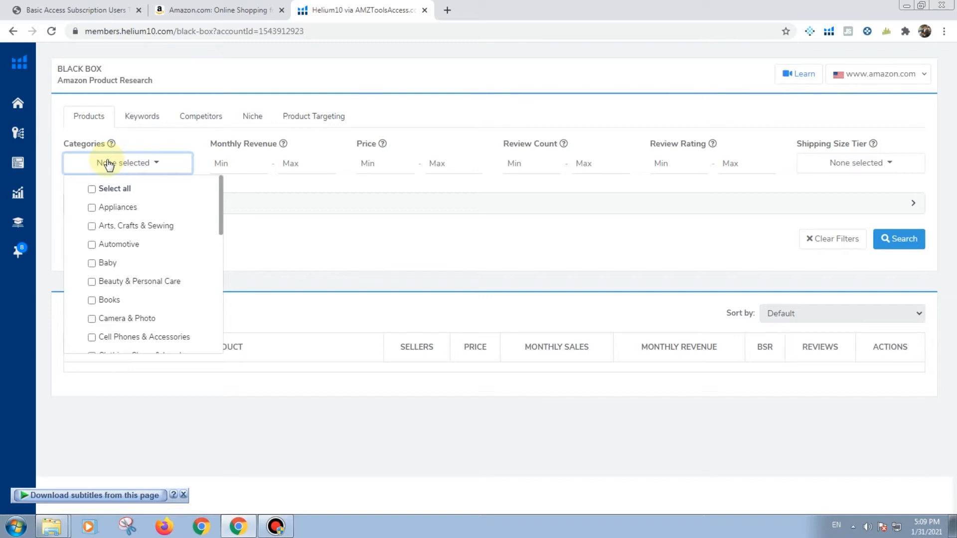
scroll(110, 224, down, 6)
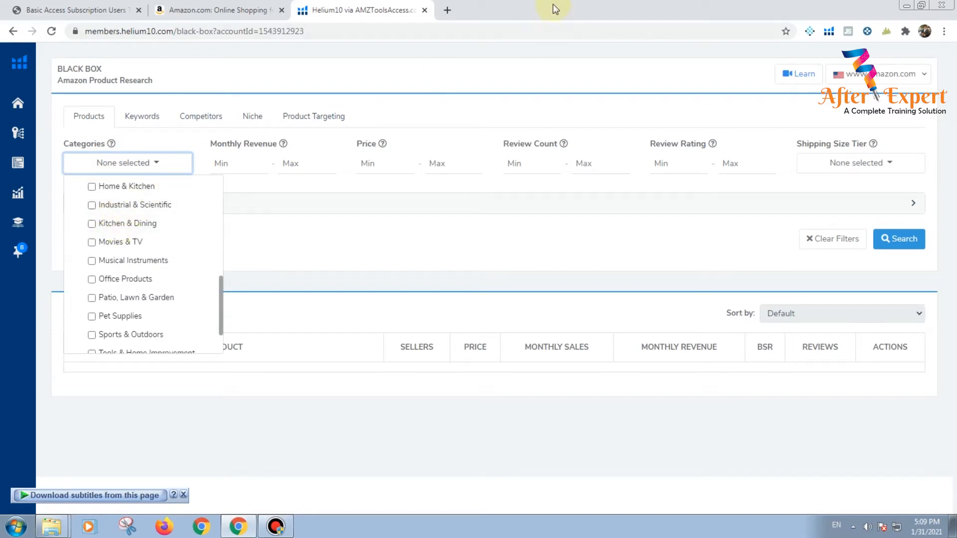
Step: Open amazon.com in a new browser tab and look through its search department list
click(453, 12)
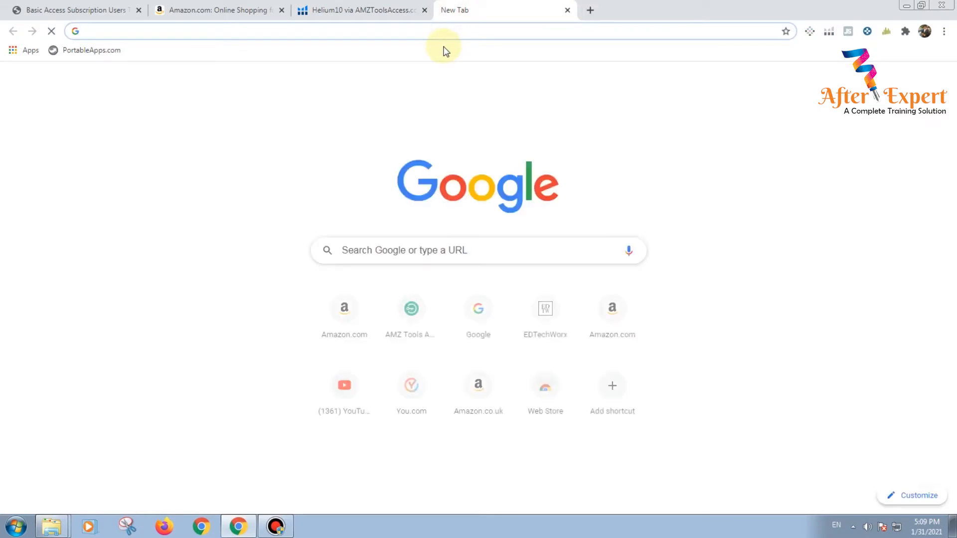
text(ama)
key(Return)
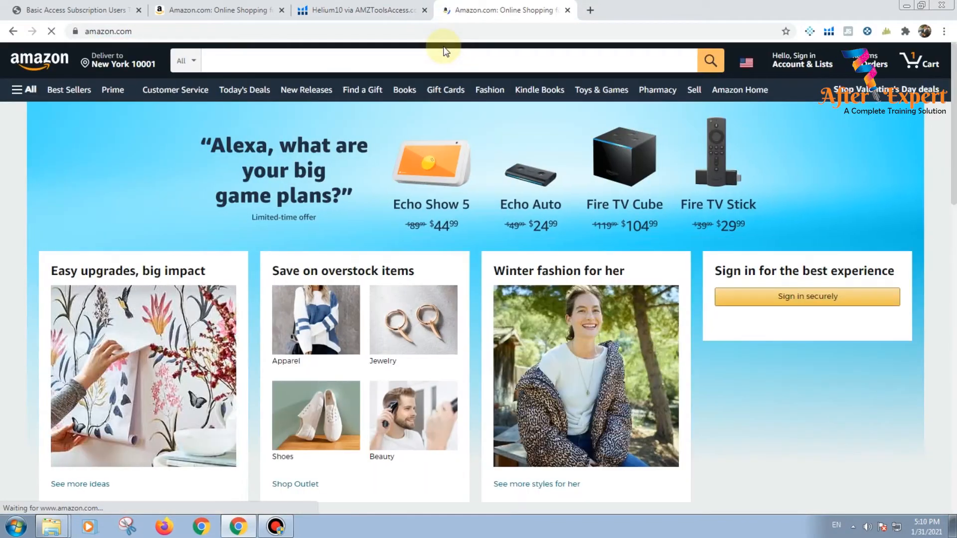
click(189, 65)
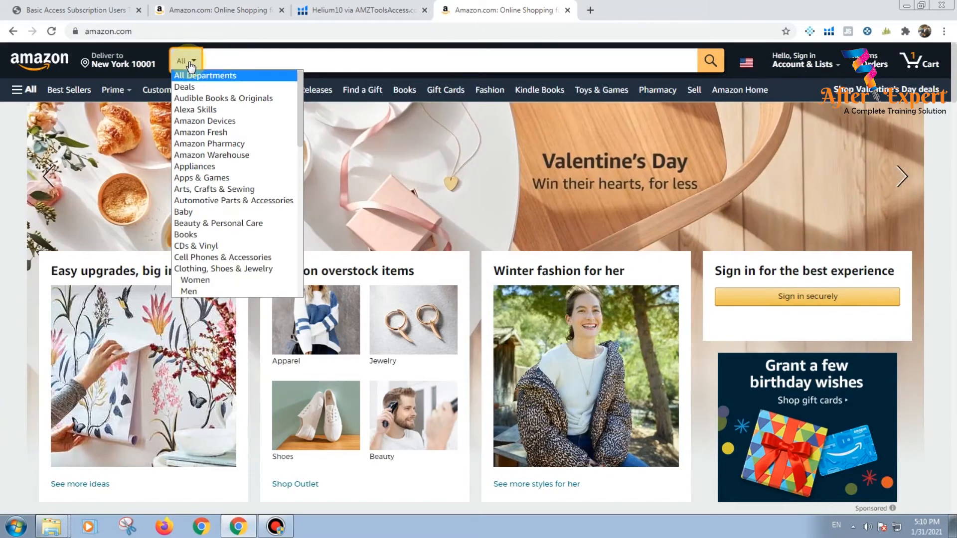
scroll(209, 160, down, 10)
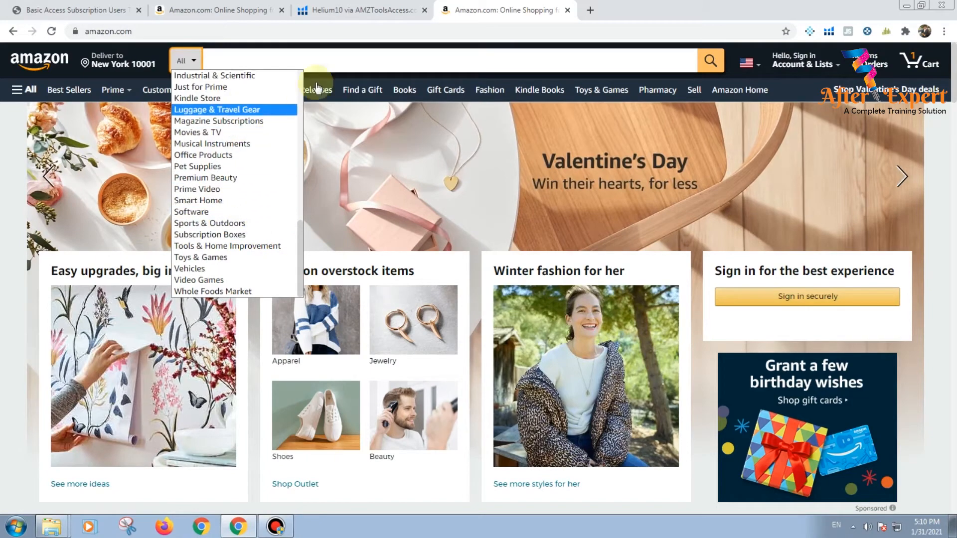
Step: Return to Black Box in Helium 10 and select the Home & Kitchen, Kitchen & Dining and Office Products categories
click(362, 5)
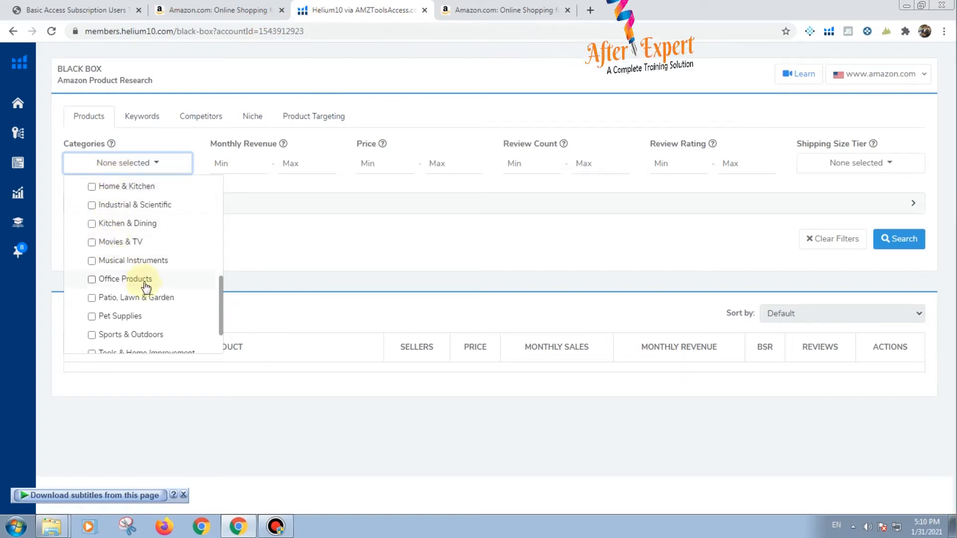
scroll(147, 294, down, 1)
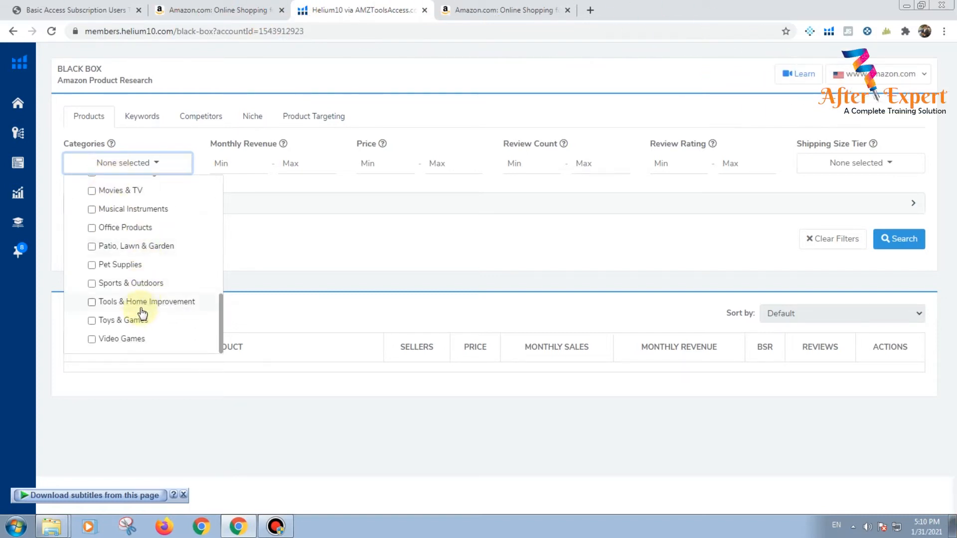
scroll(130, 306, up, 3)
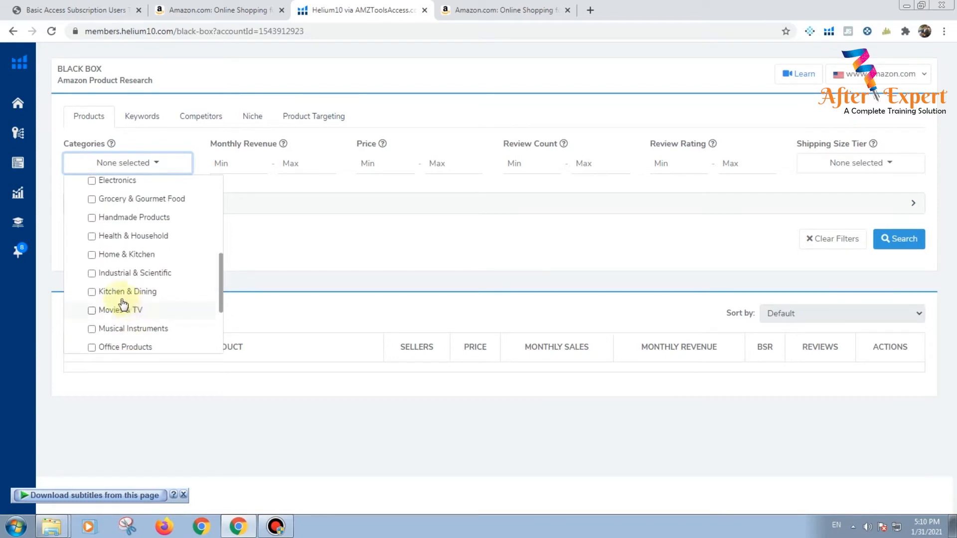
click(93, 260)
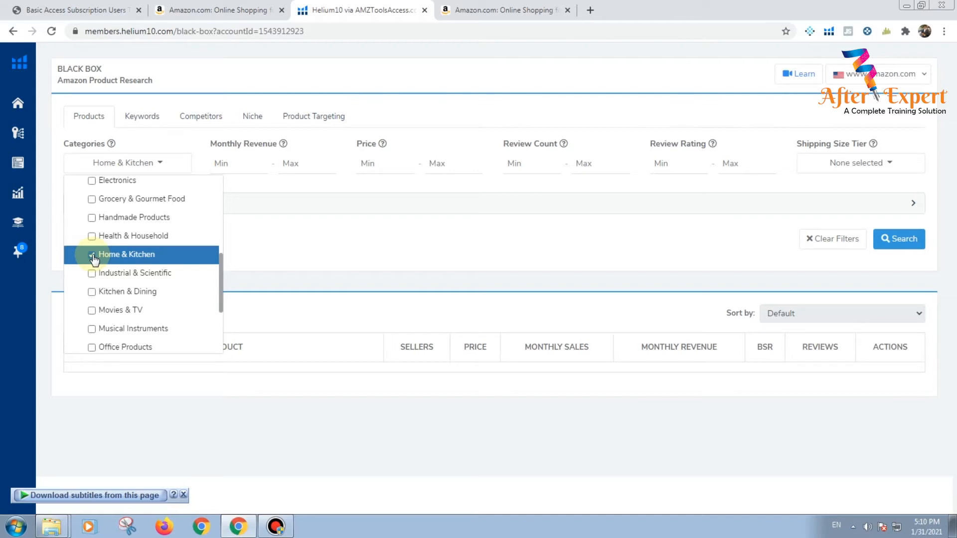
click(92, 294)
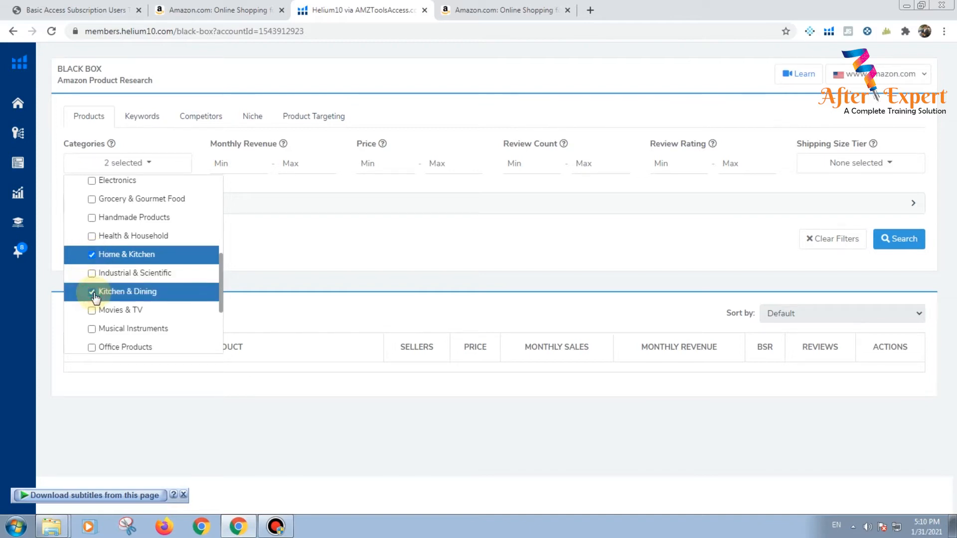
click(92, 349)
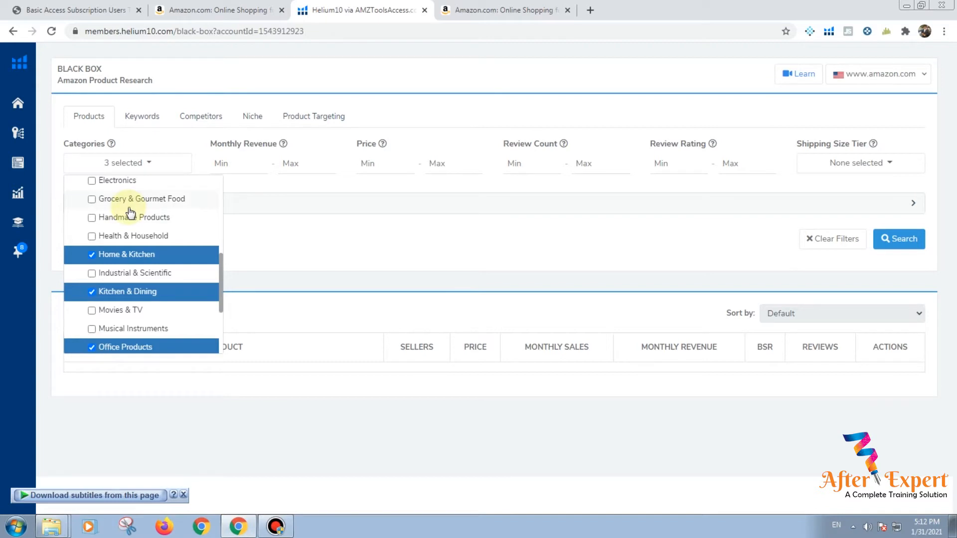
Step: Set the minimum monthly revenue filter to 5000 and leave its maximum empty
click(229, 164)
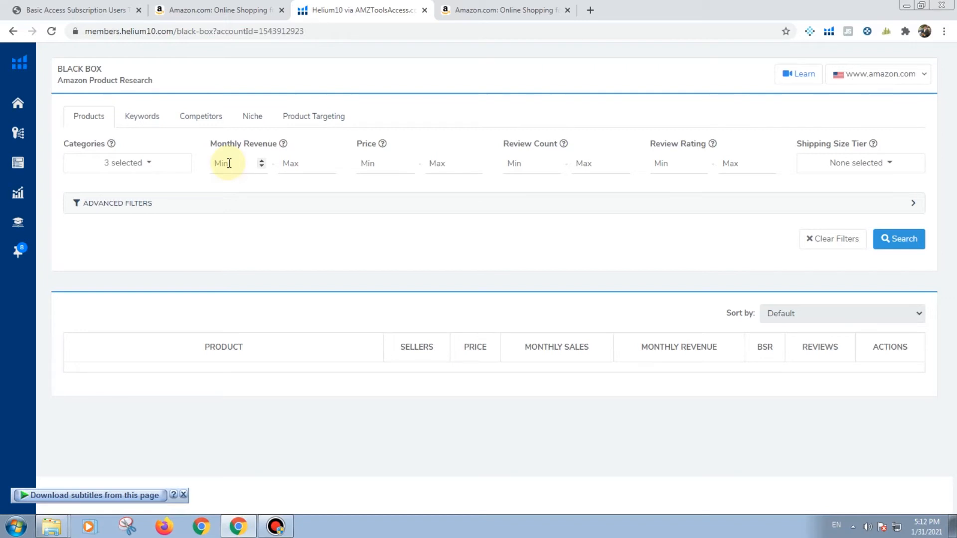
text(5000)
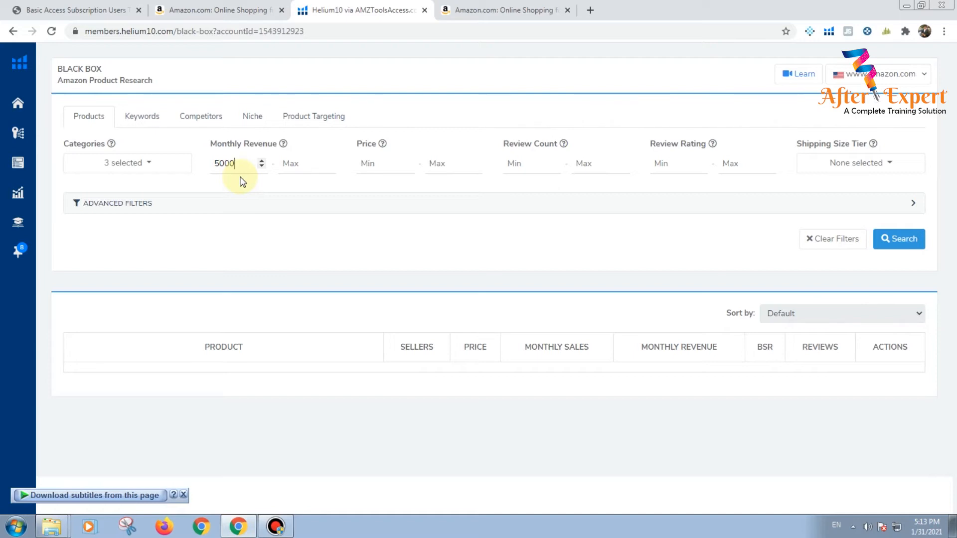
click(302, 161)
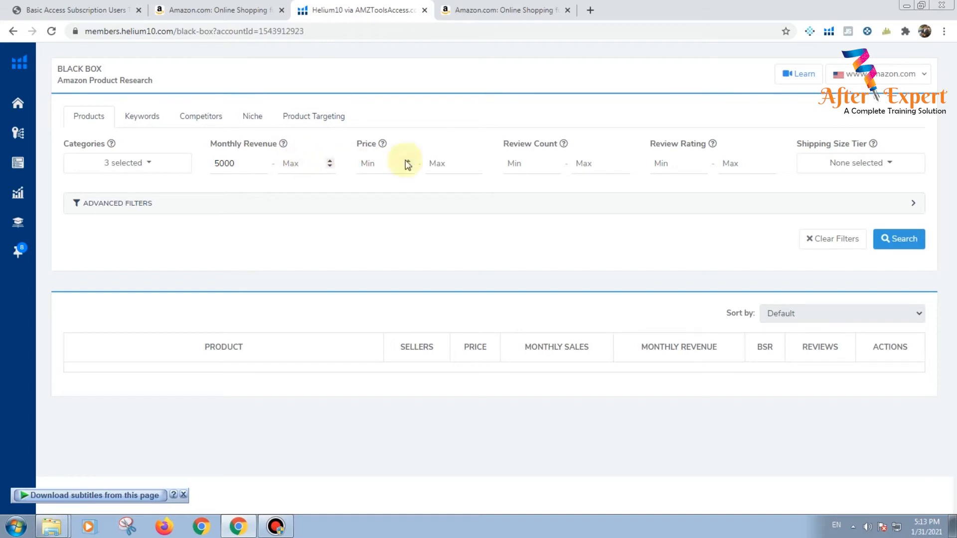
Step: Set the price filter to a minimum of 5 and a maximum of 20
click(378, 159)
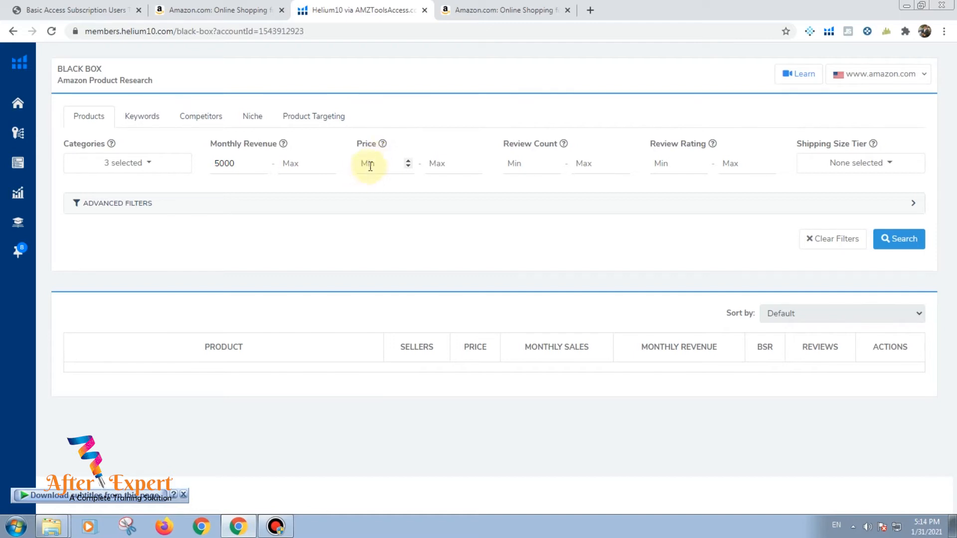
click(372, 164)
text(5)
click(455, 162)
text(20)
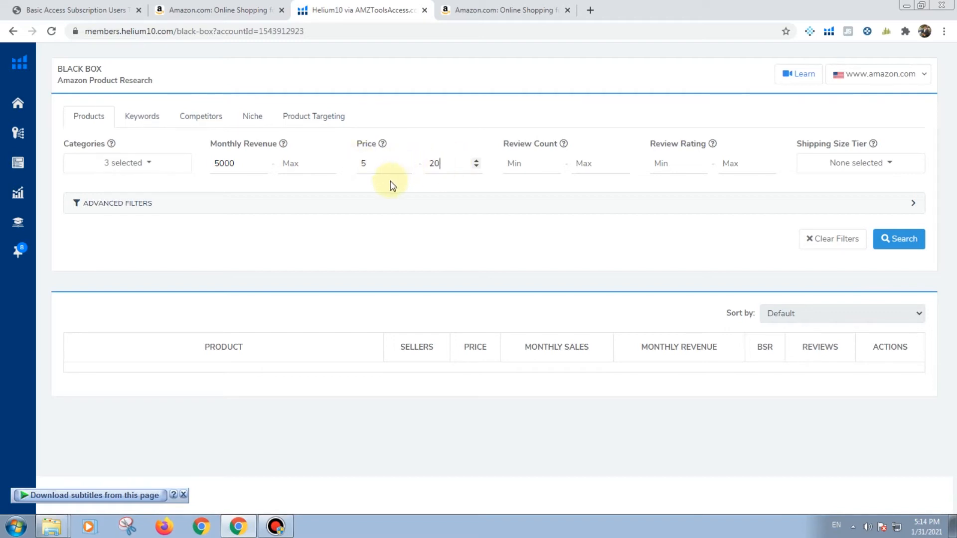
Step: Clear the minimum value of the price filter
click(364, 162)
double_click(364, 162)
key(BackSpace)
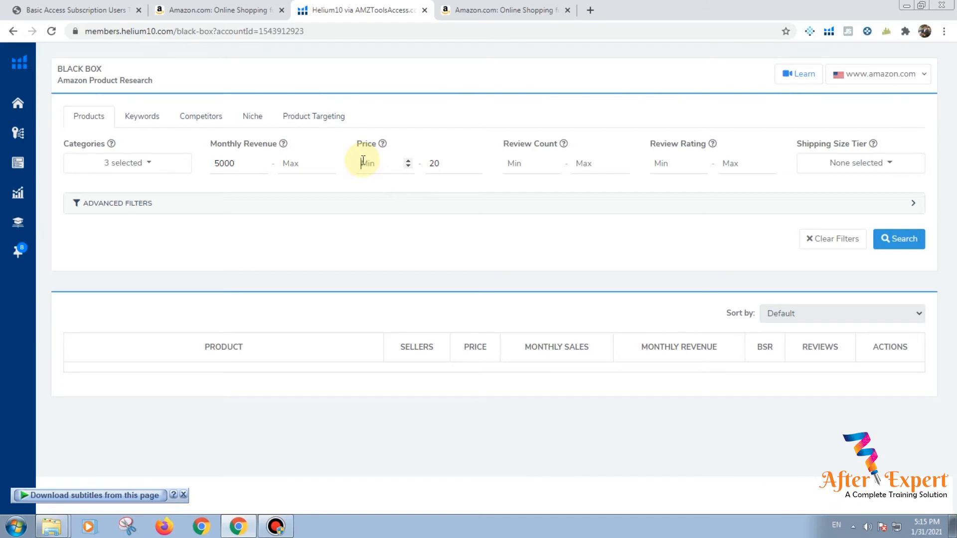
Step: Set the maximum review count to 1500 and the minimum review rating to 4
click(527, 162)
click(591, 163)
text(1500)
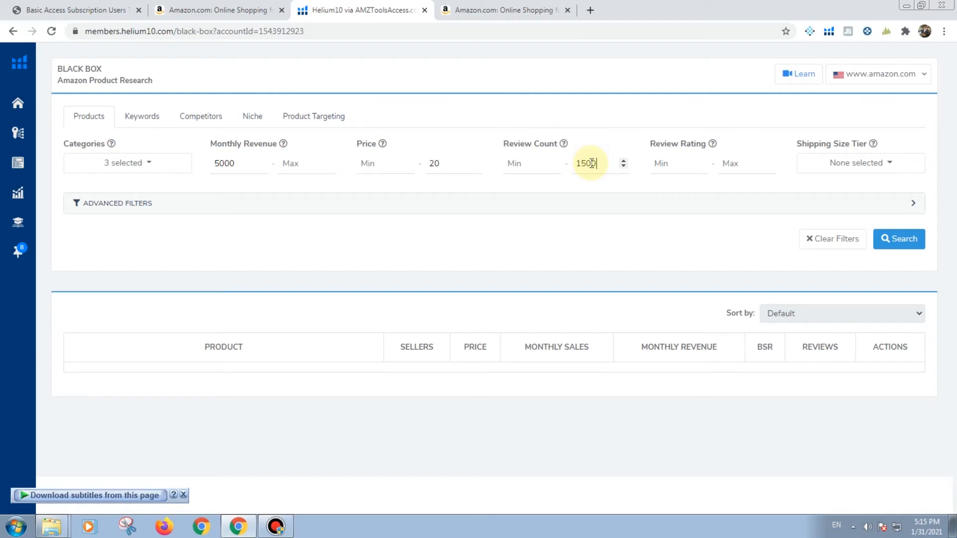
click(679, 163)
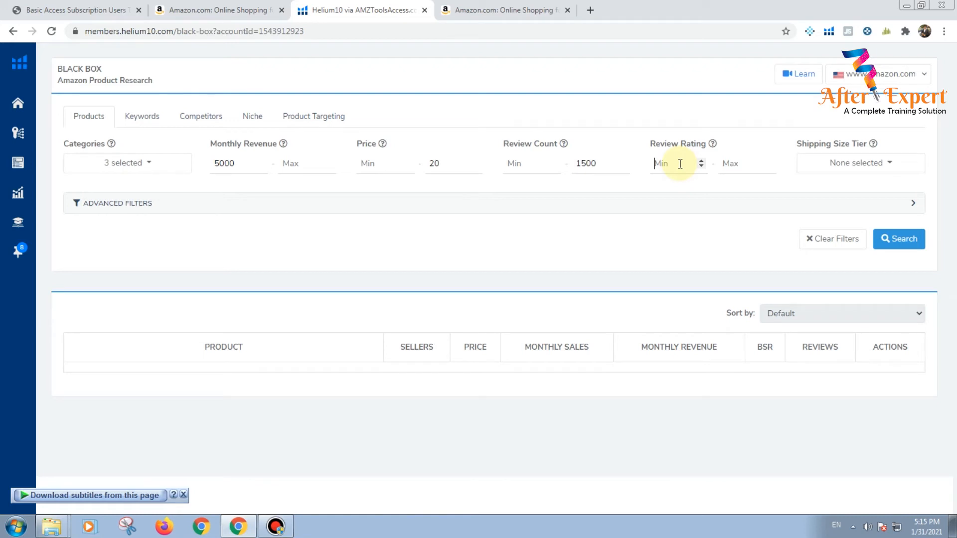
text(4)
Step: Switch to the Amazon page, search for "hair cilps" and examine the ratings and review counts of the listed products
click(504, 10)
click(247, 61)
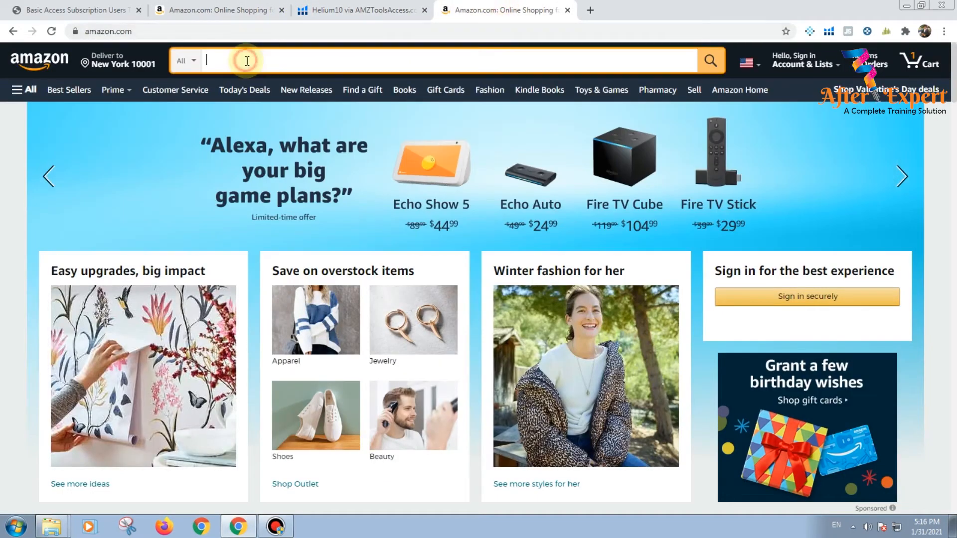
text(hair cilps)
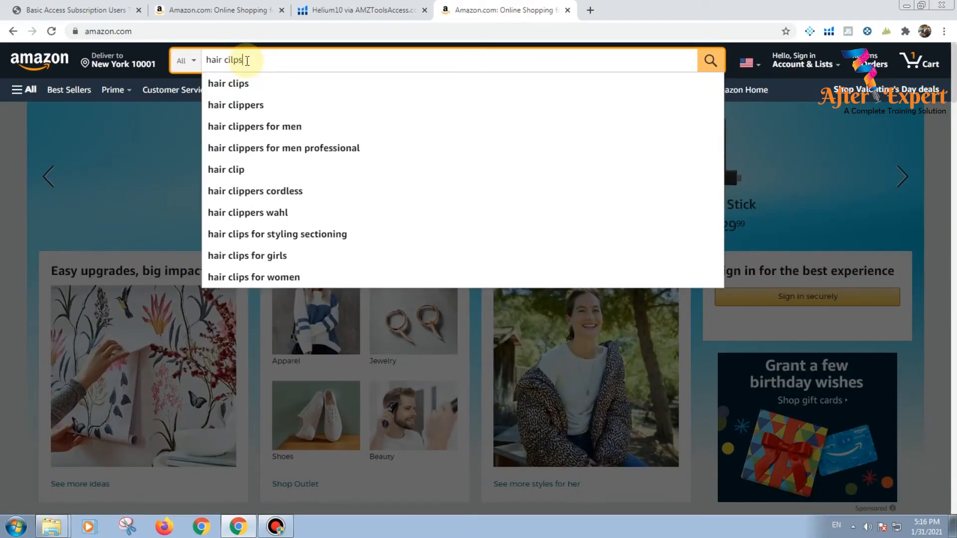
key(Return)
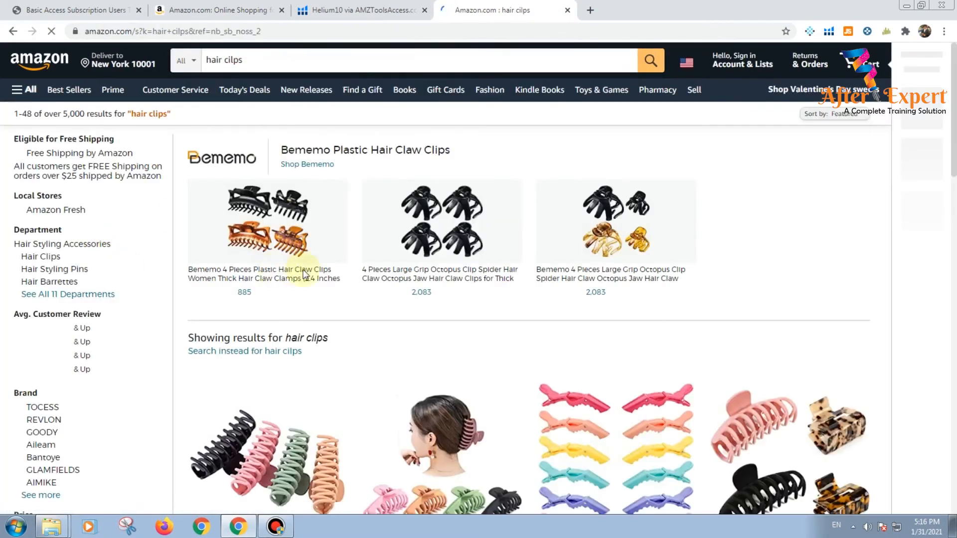
scroll(349, 344, down, 7)
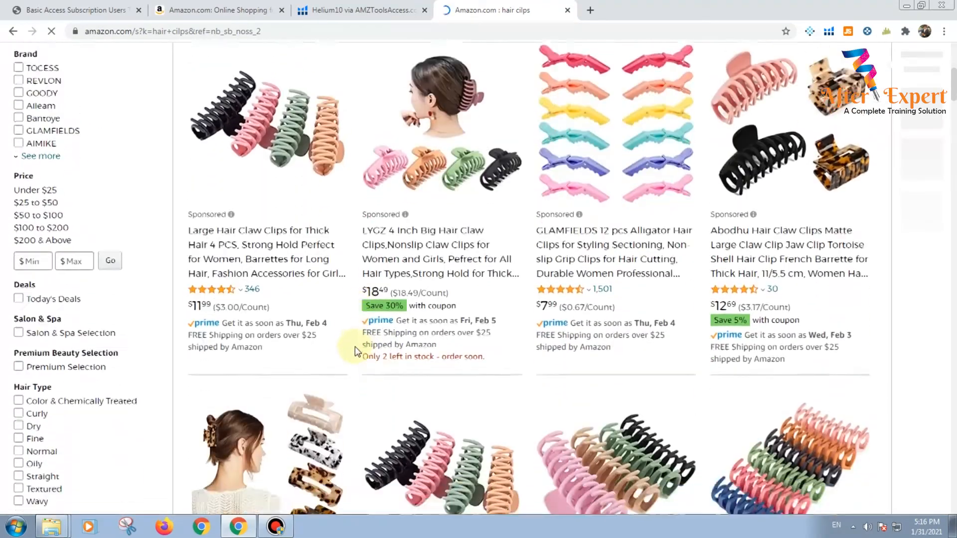
scroll(354, 346, down, 6)
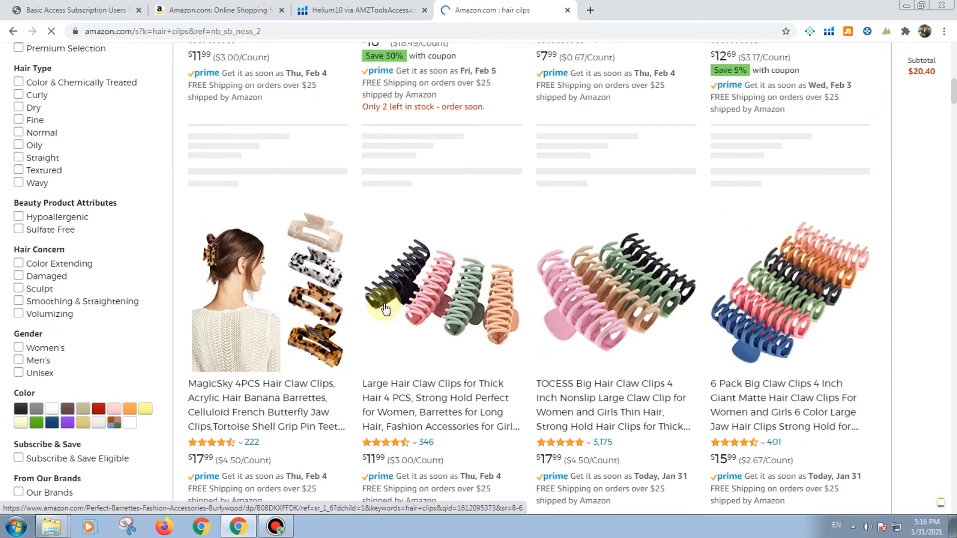
mouse_move(386, 309)
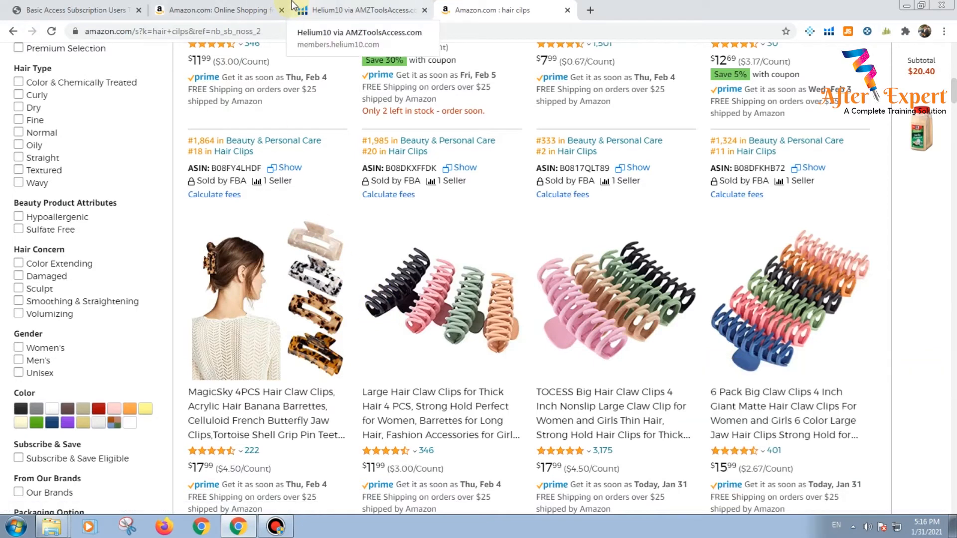
Step: Return to Black Box in Helium 10 and limit the shipping size tier to Small Standard-Size and Large Standard-Size
click(362, 10)
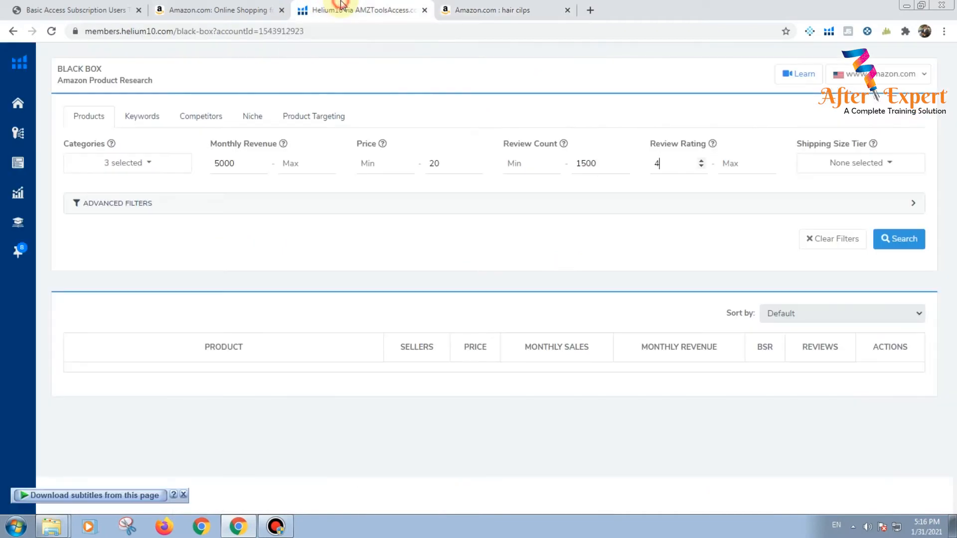
click(670, 169)
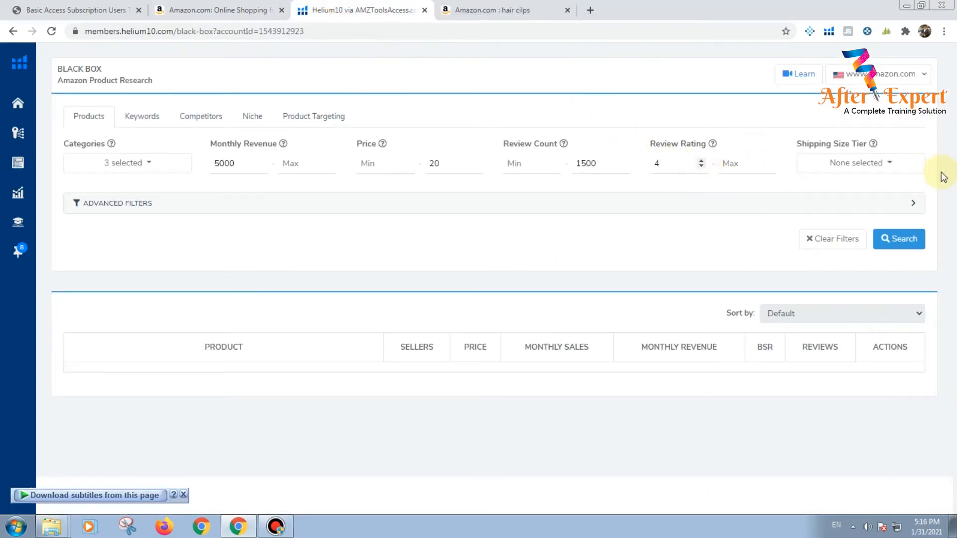
click(885, 163)
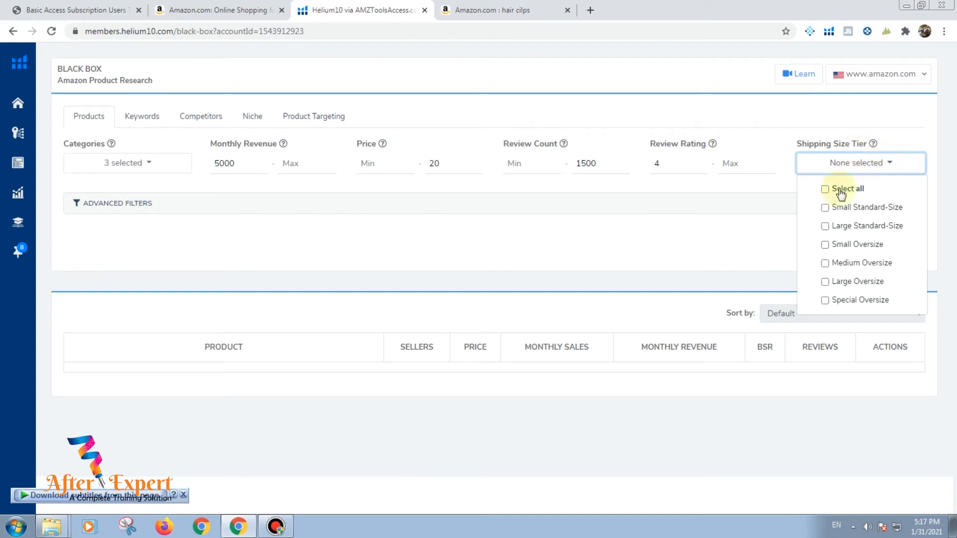
click(827, 208)
click(828, 227)
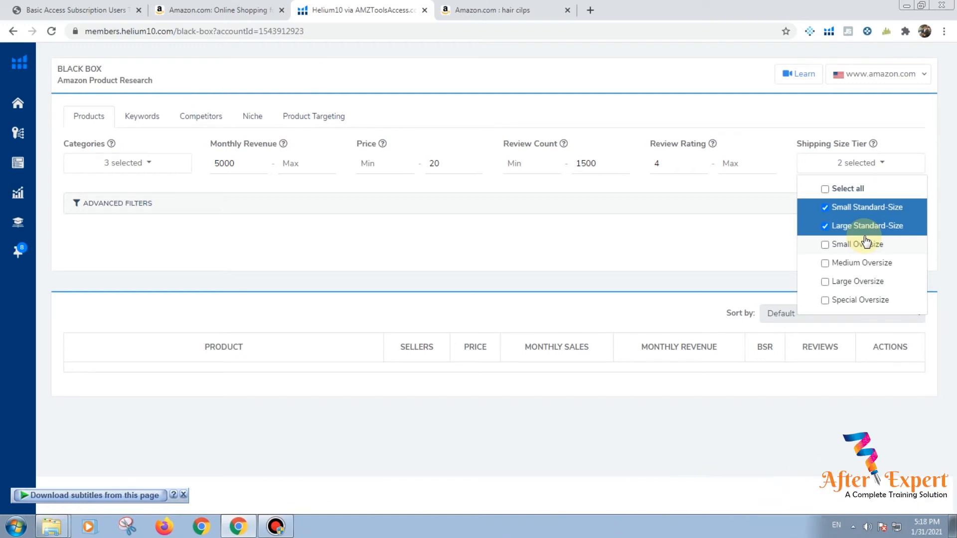
click(703, 244)
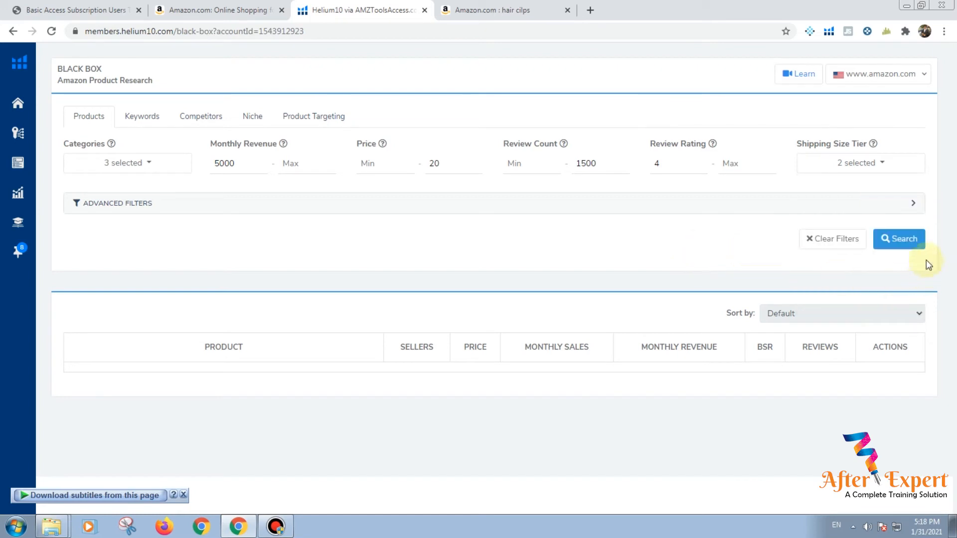
Step: Run the product search with the current filters and look through the first page of listed products
click(905, 245)
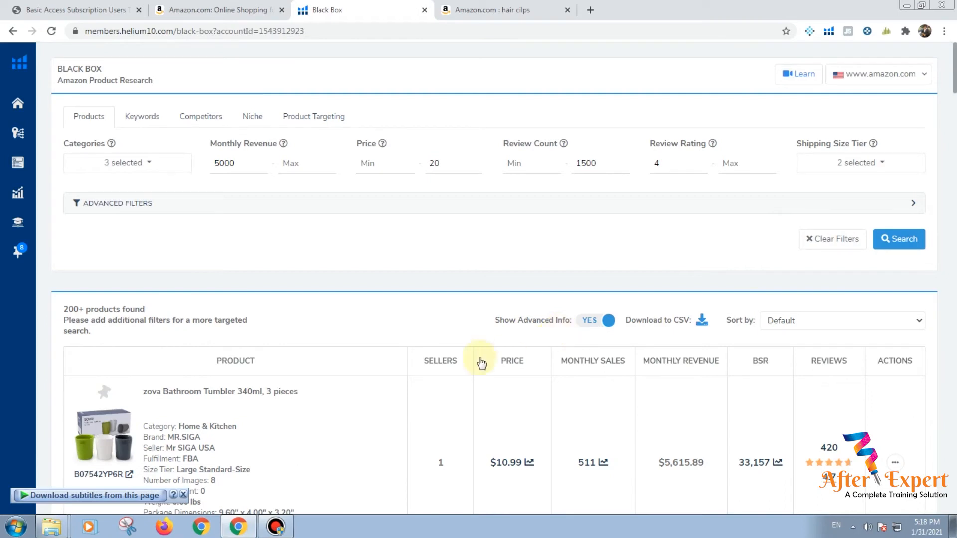
scroll(438, 379, down, 5)
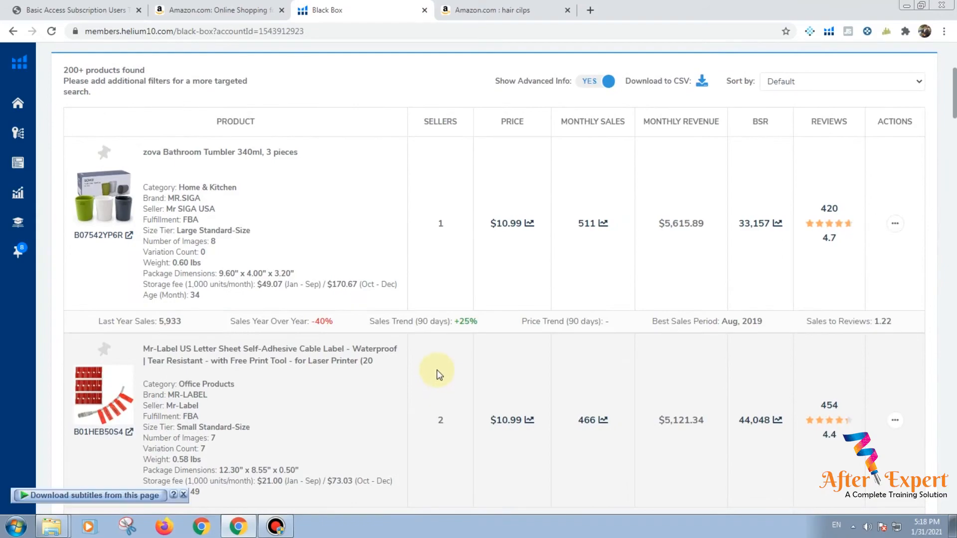
scroll(437, 377, down, 9)
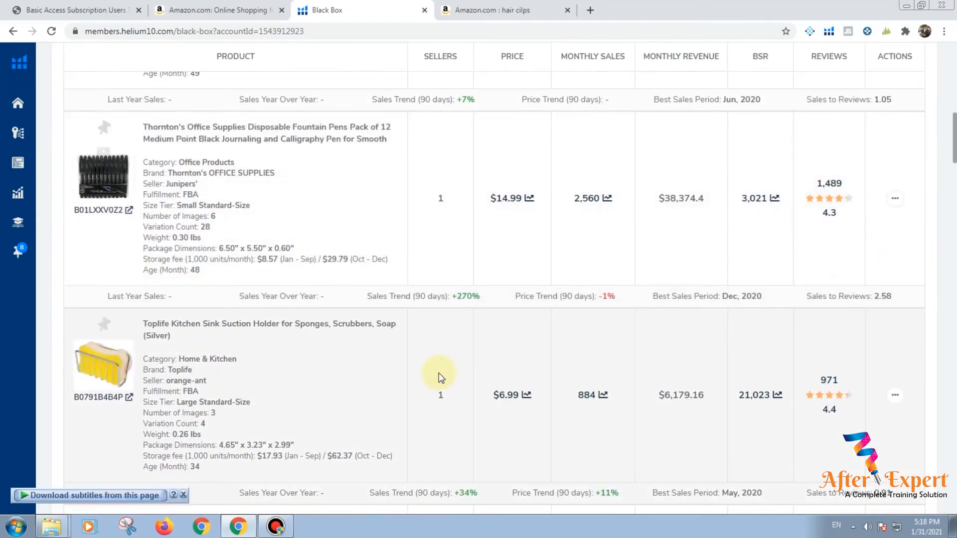
scroll(438, 375, down, 15)
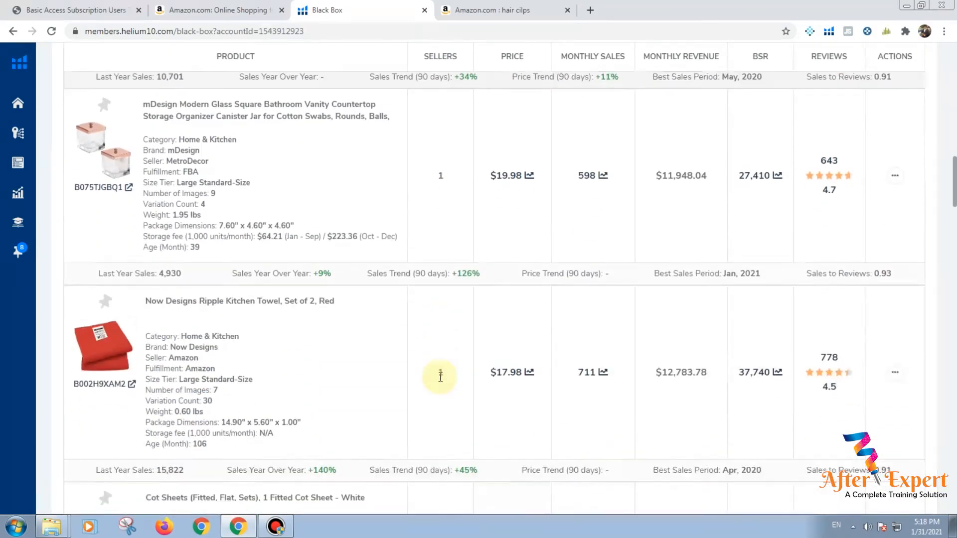
scroll(441, 381, down, 20)
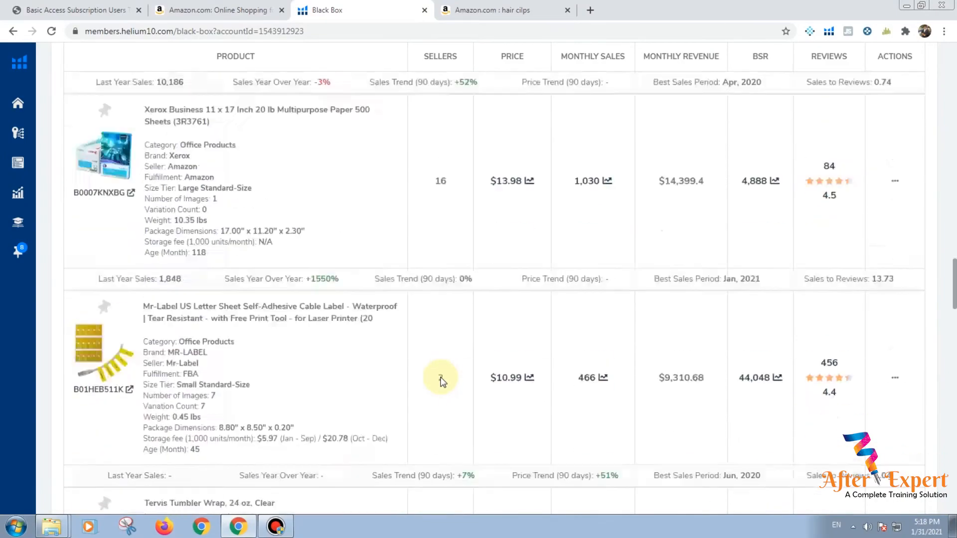
scroll(444, 377, down, 20)
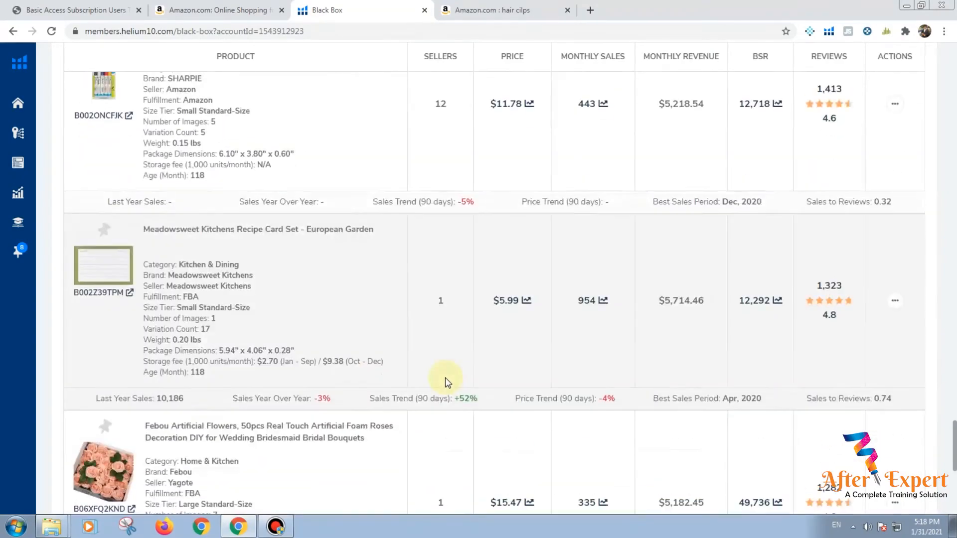
scroll(445, 378, down, 1)
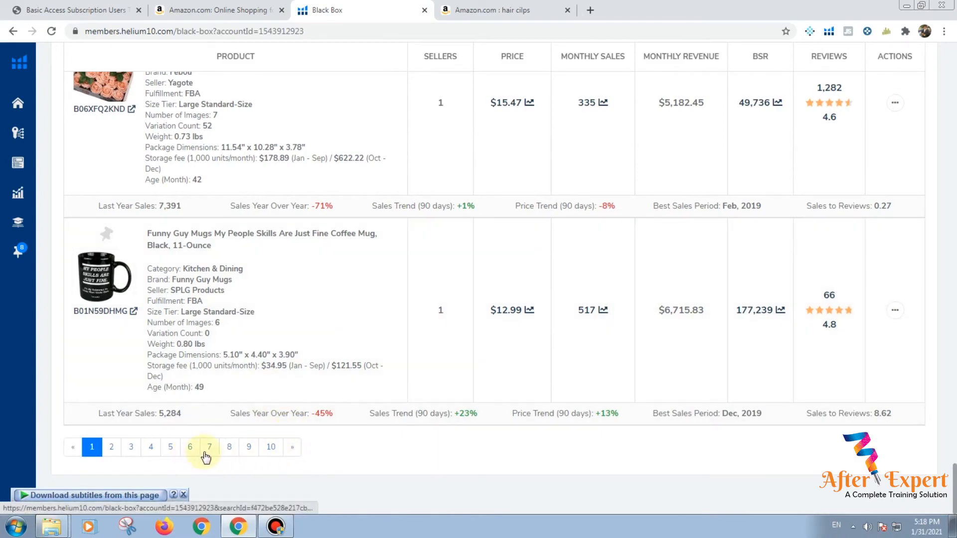
scroll(257, 429, up, 7)
scroll(262, 414, up, 20)
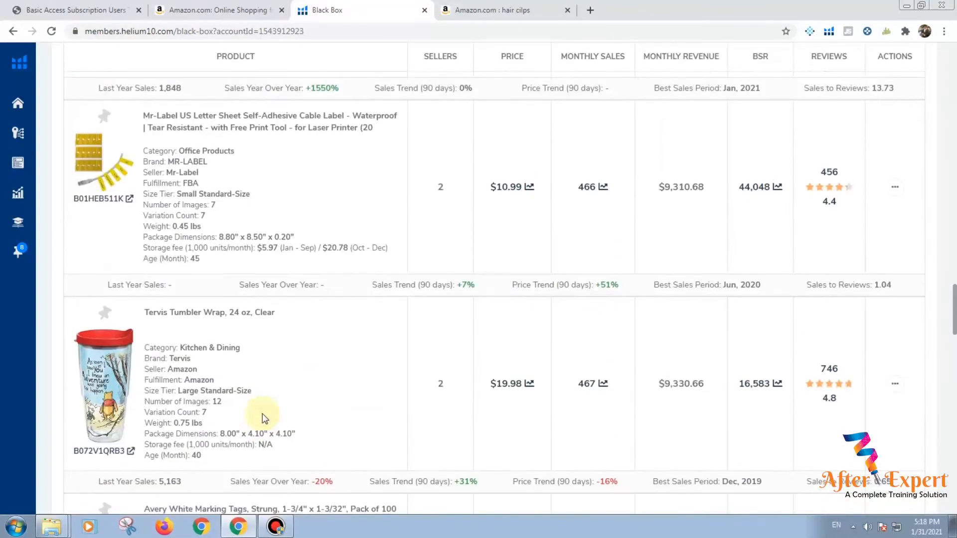
scroll(262, 414, up, 20)
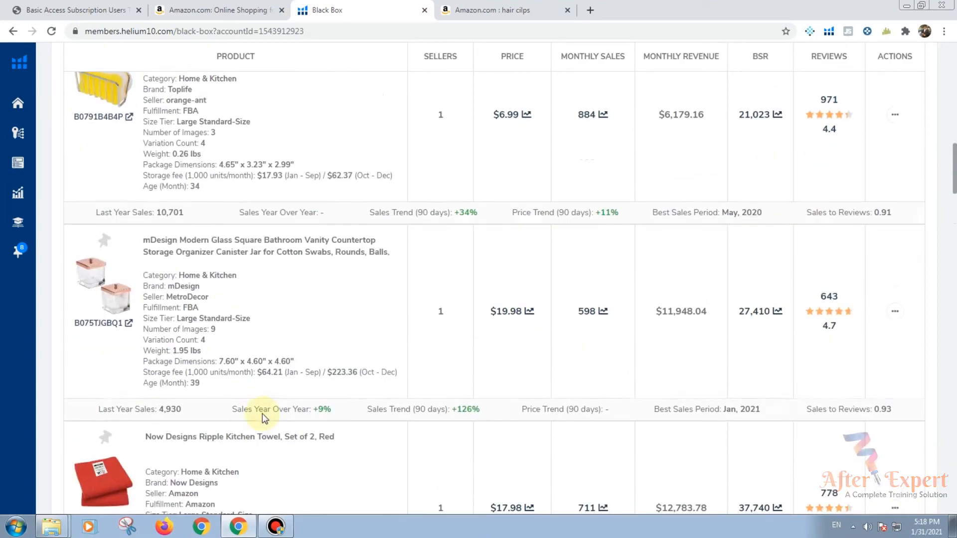
scroll(262, 414, up, 15)
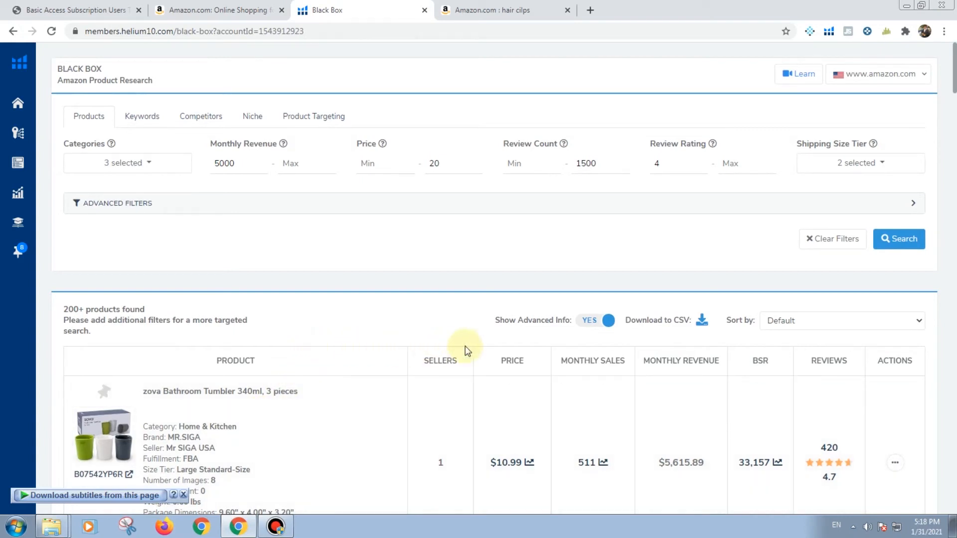
Step: Hide the advanced info in the search results and look over the basic product columns
click(591, 325)
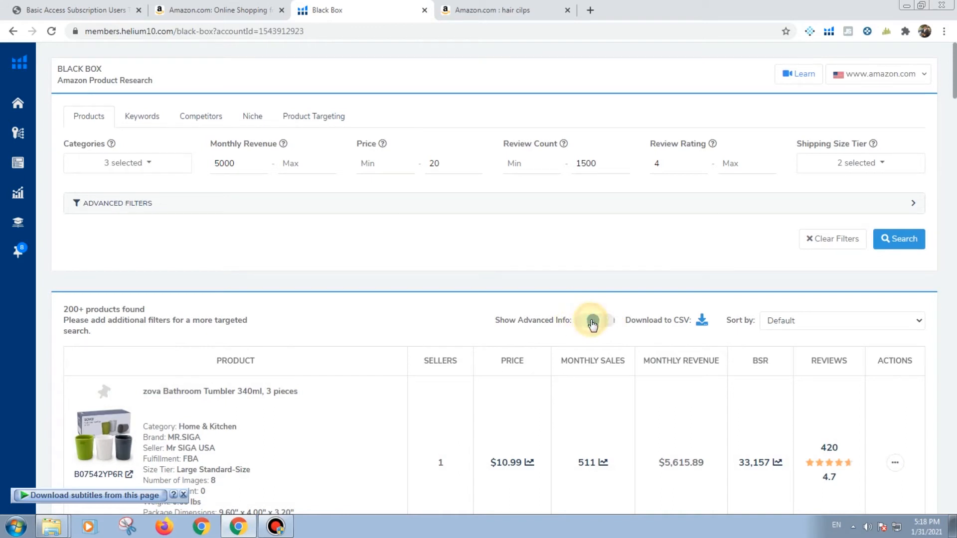
scroll(503, 366, down, 3)
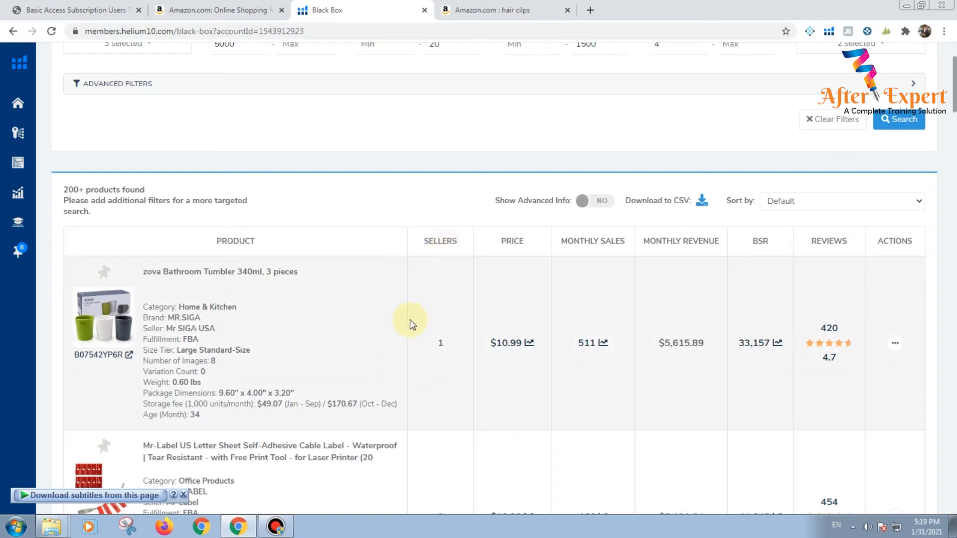
scroll(426, 337, down, 5)
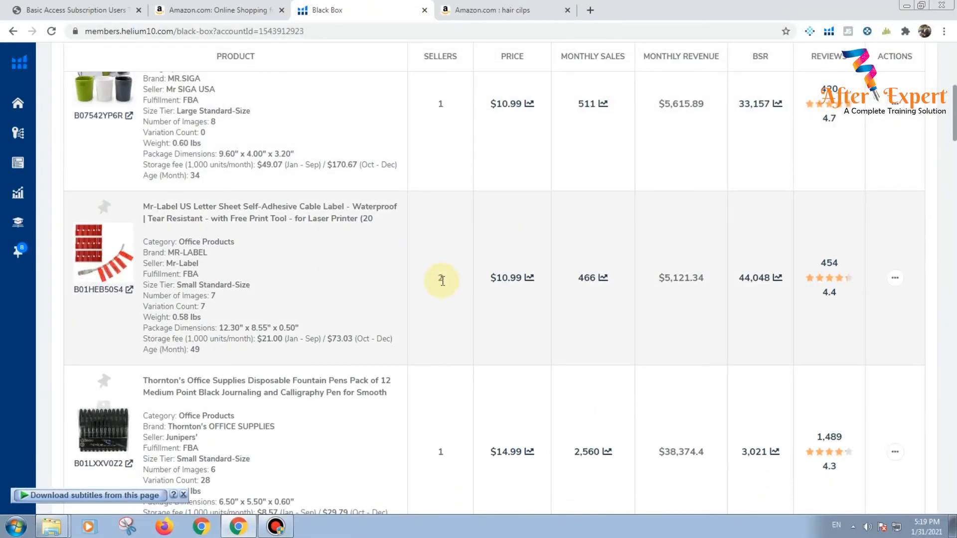
scroll(441, 279, up, 7)
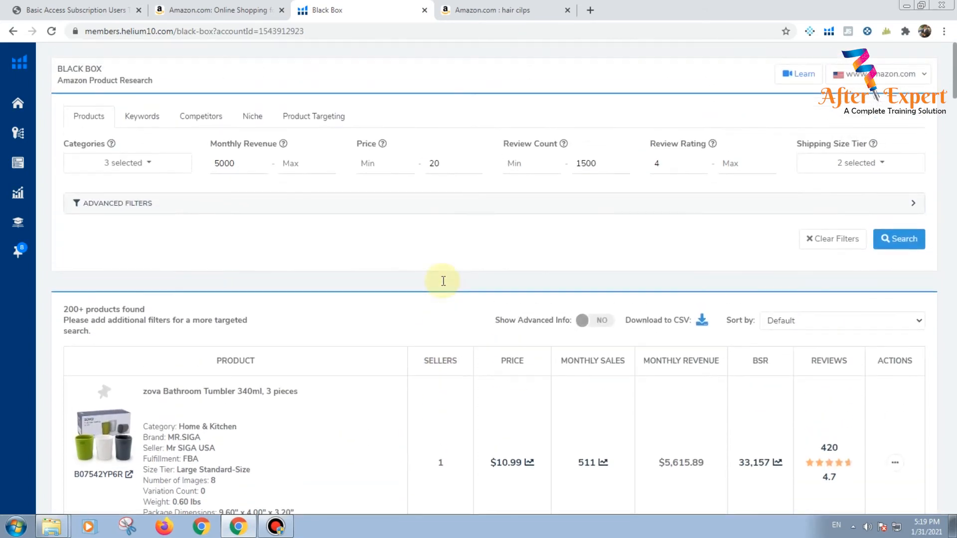
Step: View the available actions for the zova Bathroom Tumbler, then close them without choosing one
scroll(502, 298, down, 3)
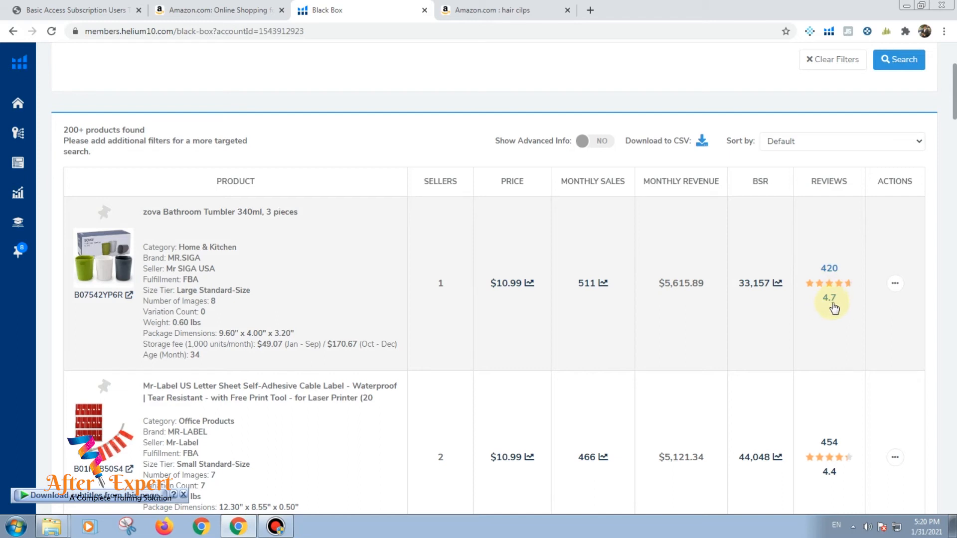
click(895, 284)
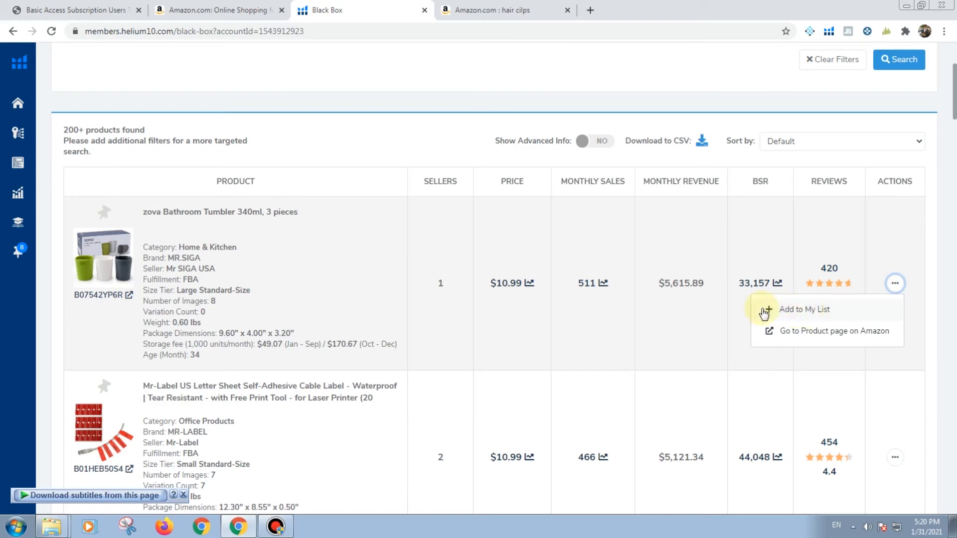
click(850, 217)
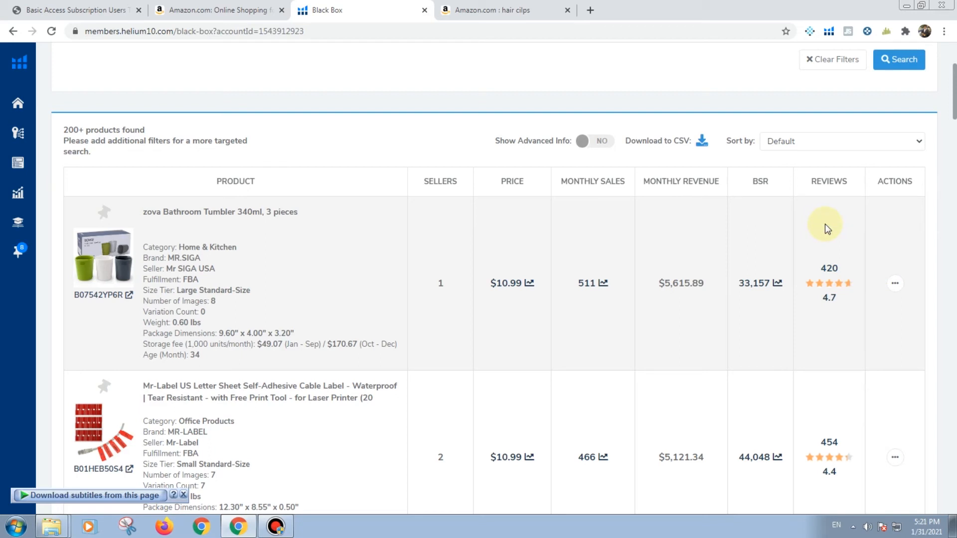
scroll(404, 311, down, 2)
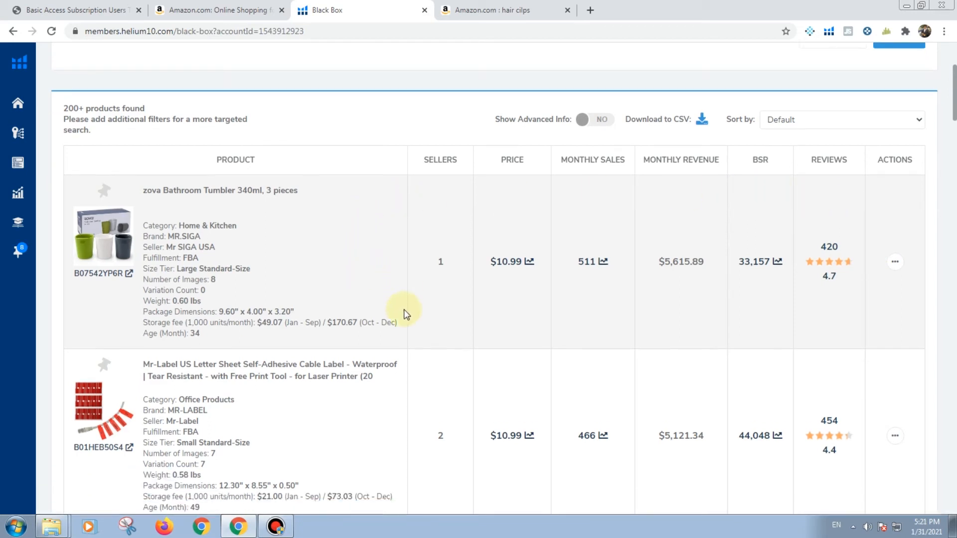
scroll(437, 306, up, 5)
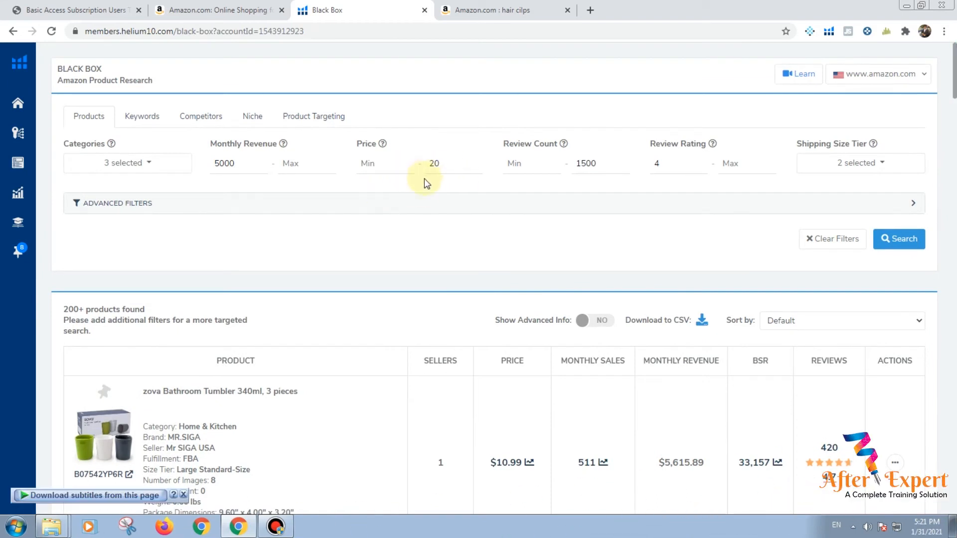
Step: Show the advanced info again and examine the sales trend, price trend and best sales period of the first products
scroll(445, 251, down, 1)
scroll(445, 251, down, 3)
scroll(586, 279, down, 1)
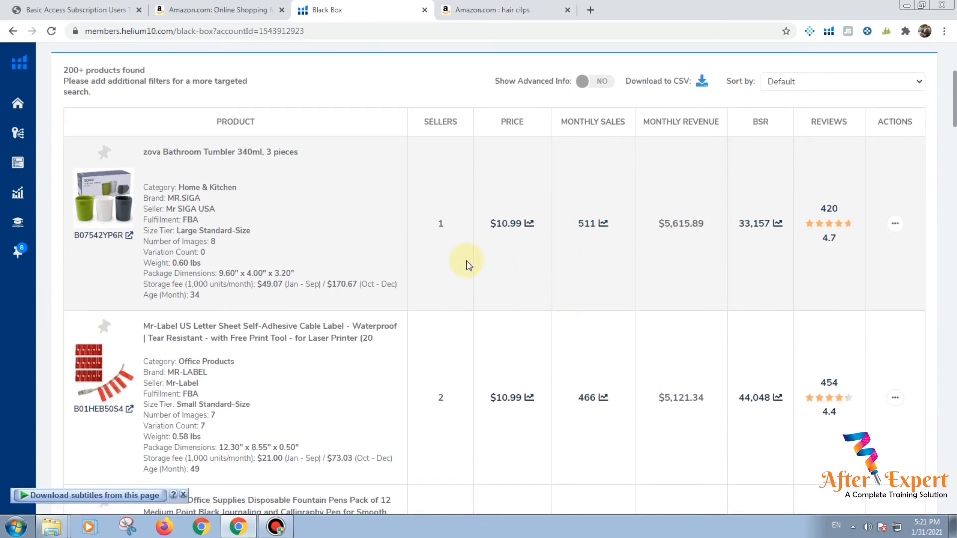
scroll(465, 260, down, 5)
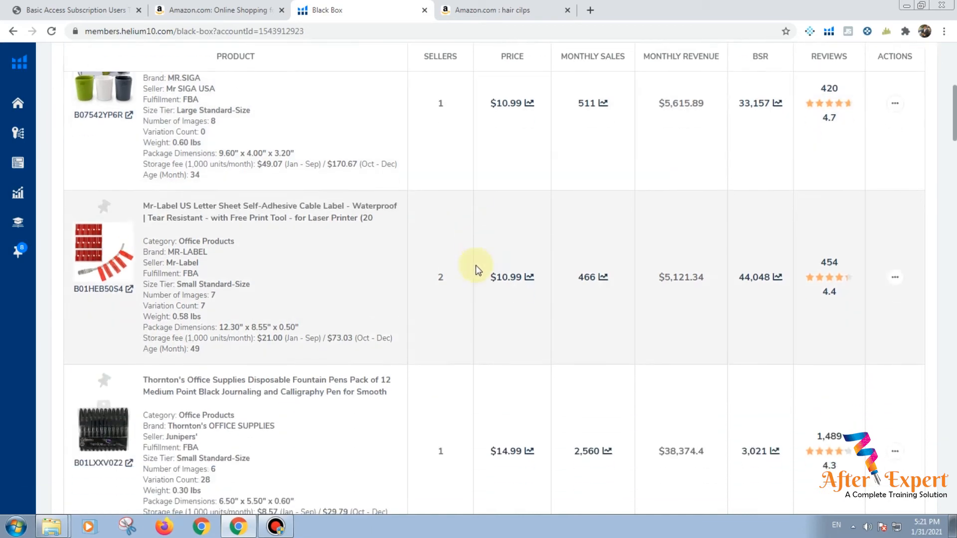
scroll(476, 268, up, 7)
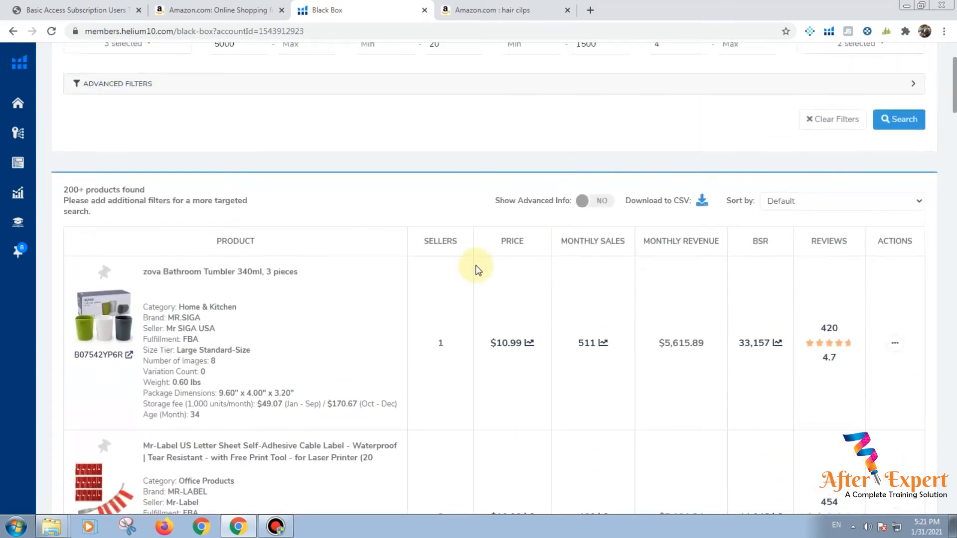
click(600, 200)
scroll(400, 258, down, 3)
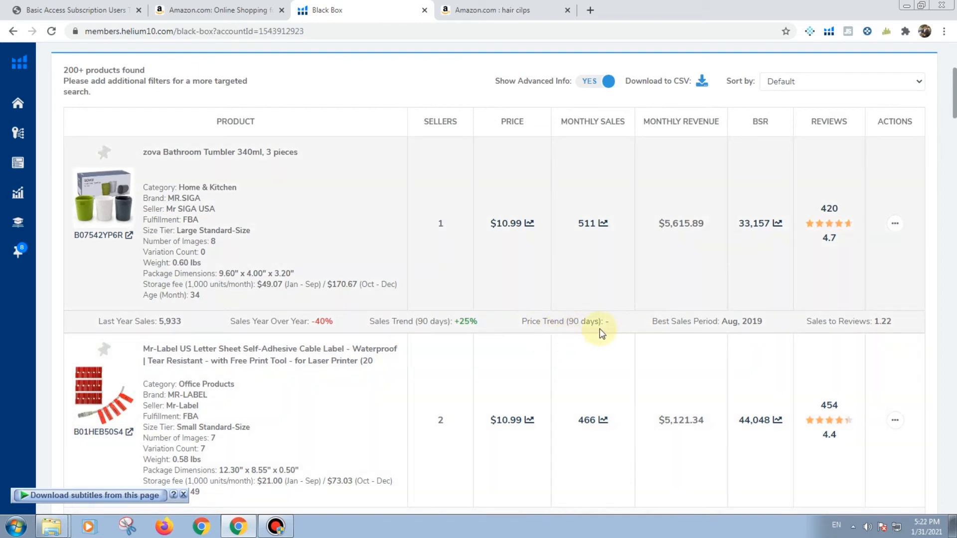
scroll(585, 335, down, 5)
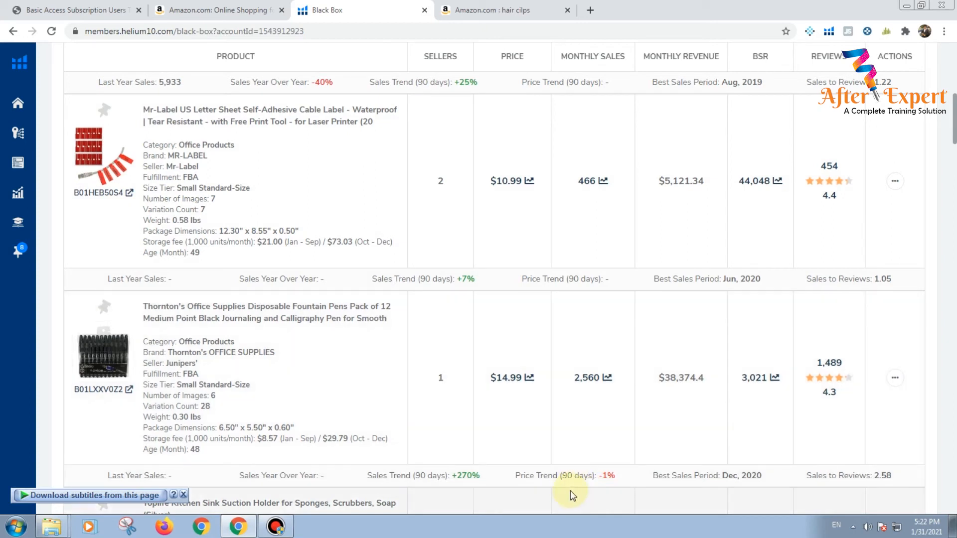
scroll(565, 486, up, 6)
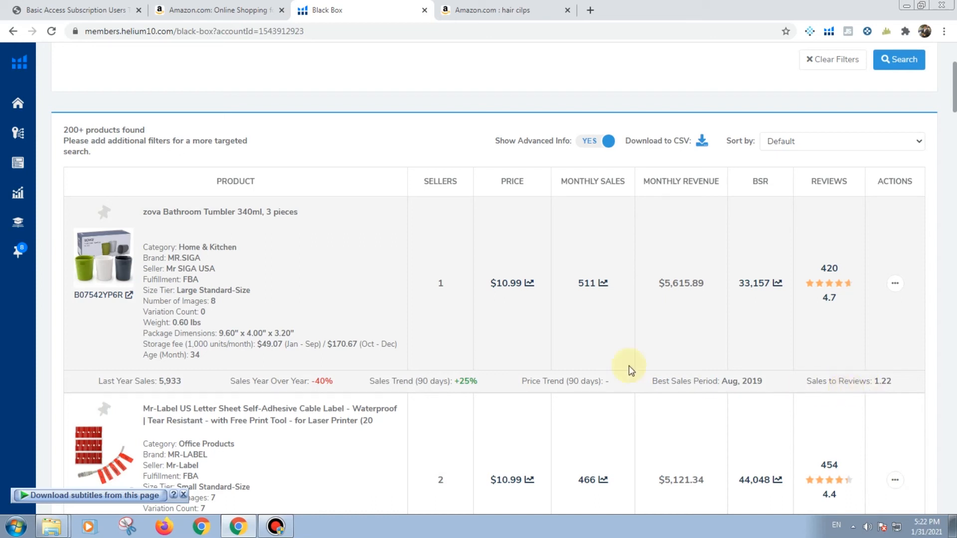
Step: Examine the weight, size tier, fulfillment, seller count and trend details of the products throughout the results list
scroll(552, 352, down, 1)
scroll(552, 354, down, 5)
scroll(552, 354, down, 1)
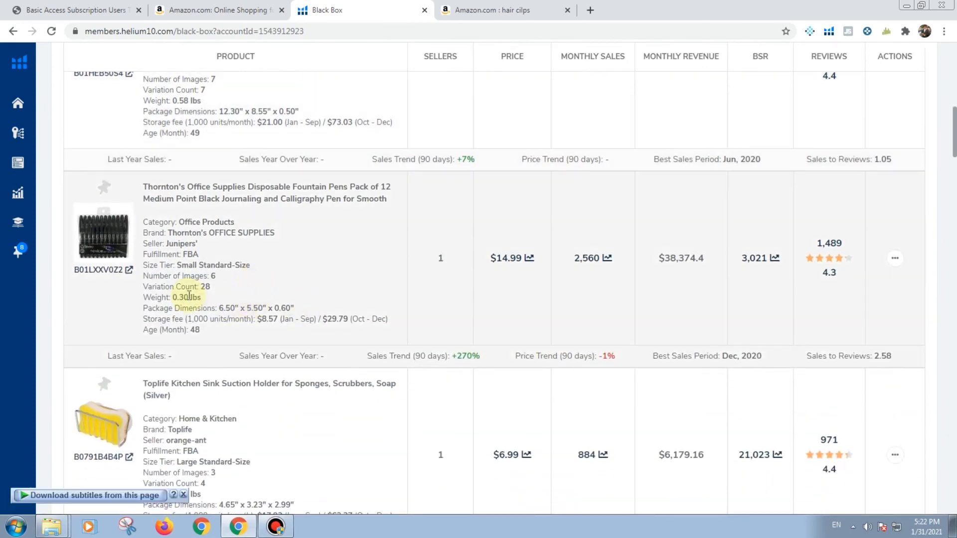
scroll(188, 348, down, 4)
scroll(186, 357, down, 5)
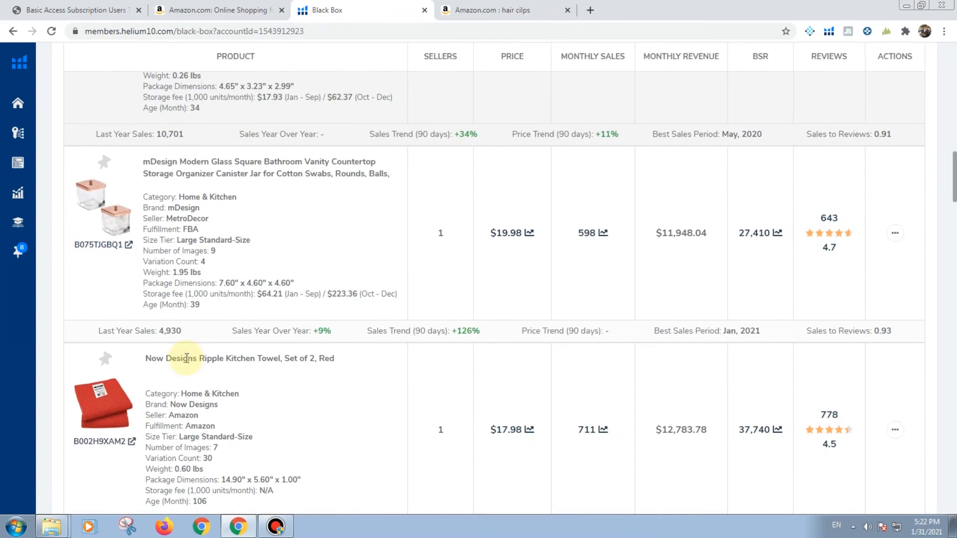
scroll(170, 361, down, 2)
scroll(169, 368, down, 15)
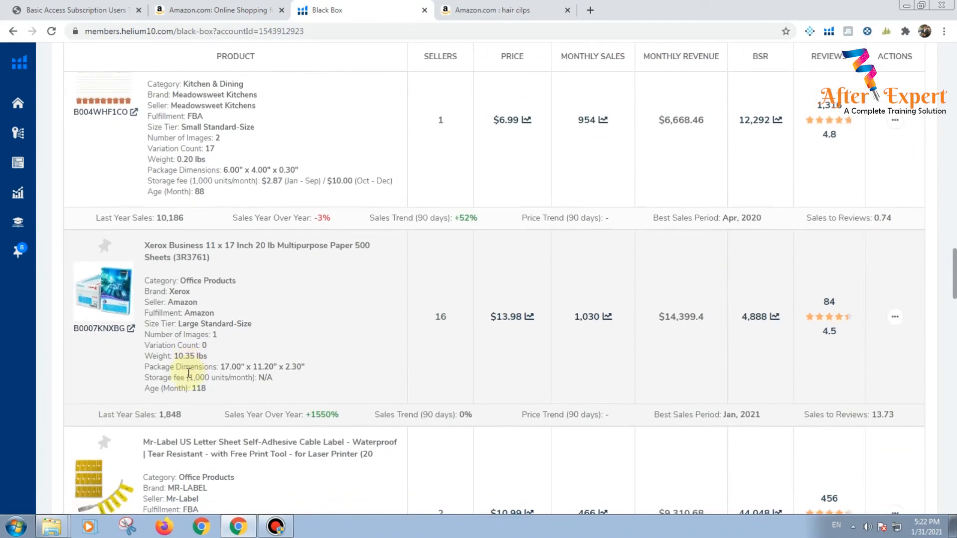
scroll(190, 379, down, 4)
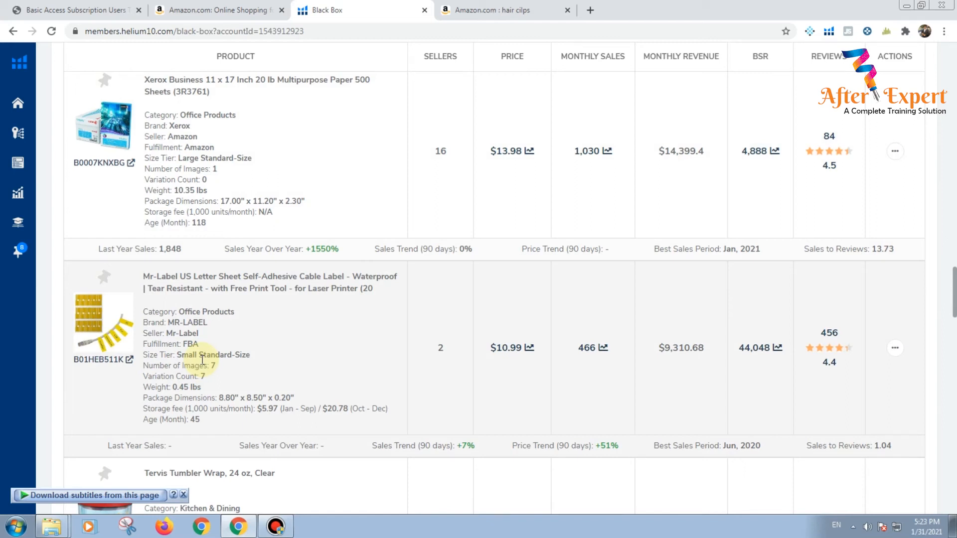
scroll(171, 384, down, 6)
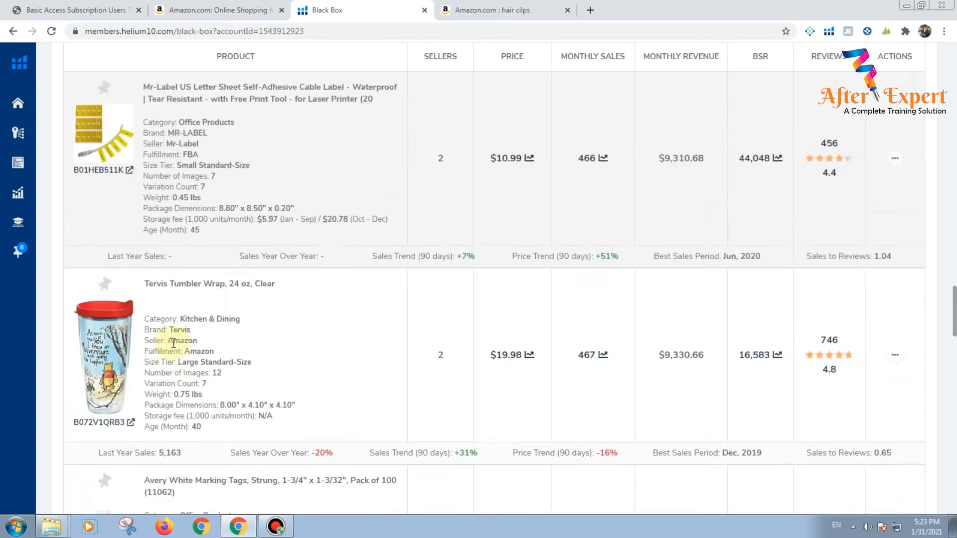
scroll(144, 377, down, 7)
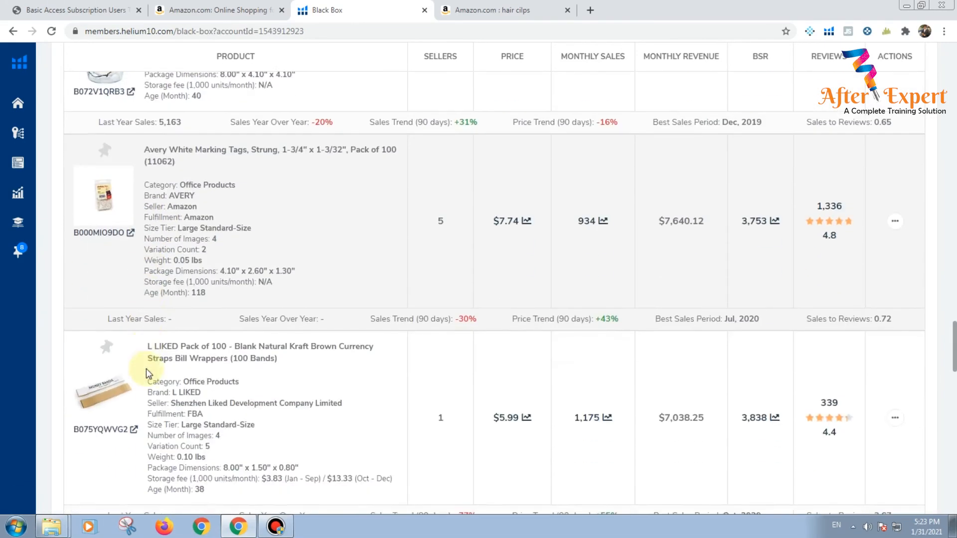
scroll(148, 376, down, 5)
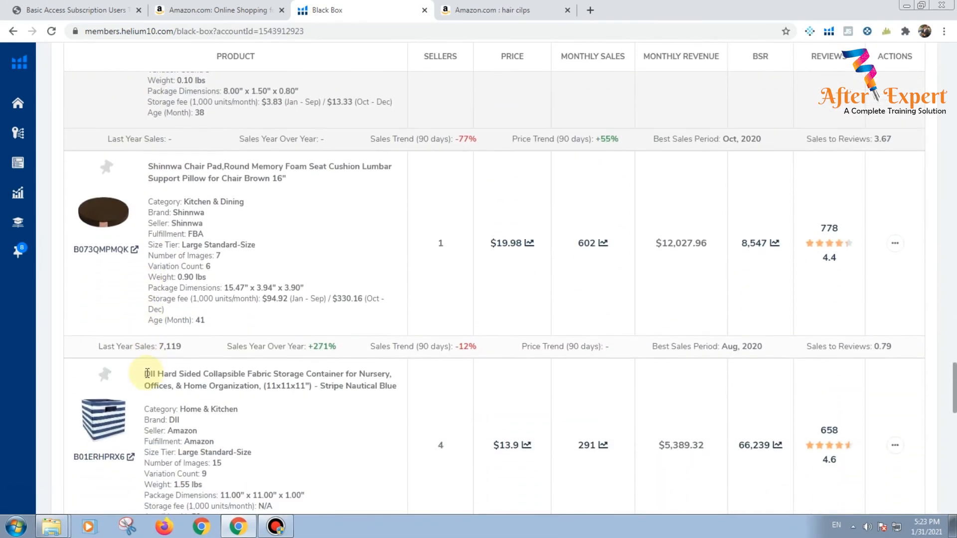
scroll(160, 374, down, 4)
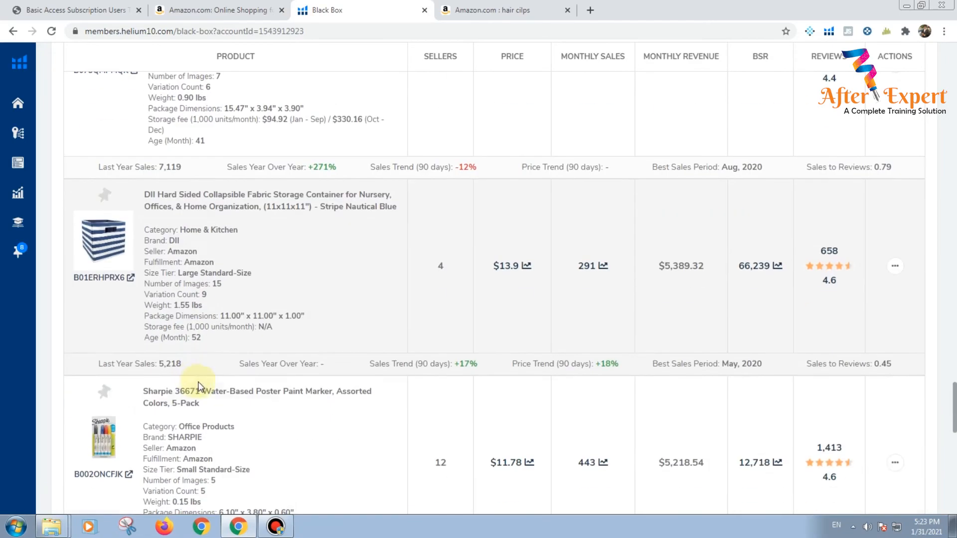
scroll(343, 204, up, 12)
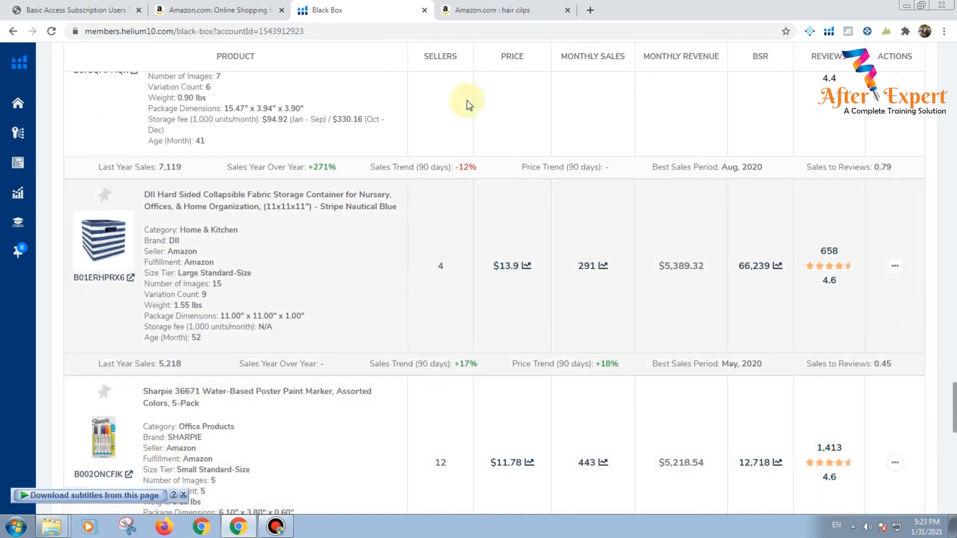
scroll(343, 204, up, 20)
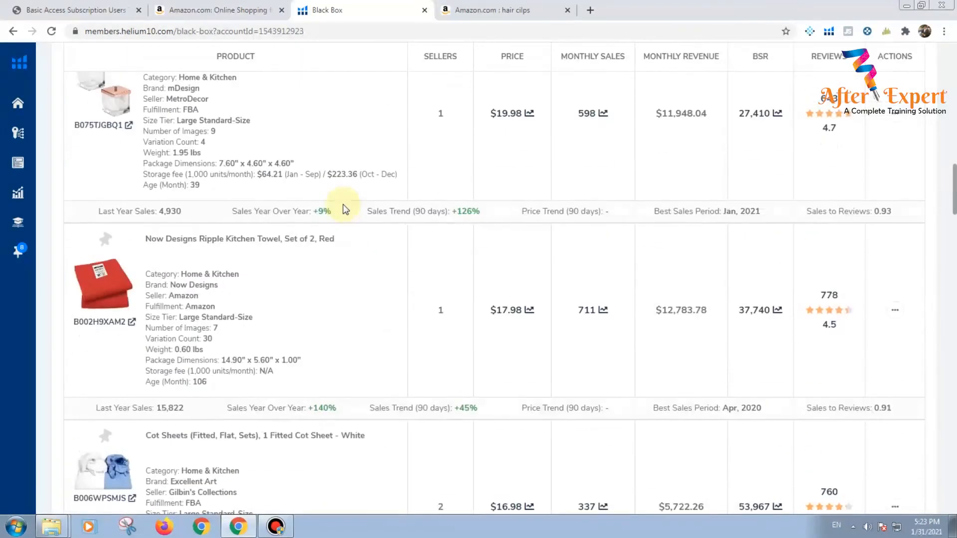
Step: Expand the advanced product filters and set the Best Sales Period to December 2020
scroll(343, 205, up, 1)
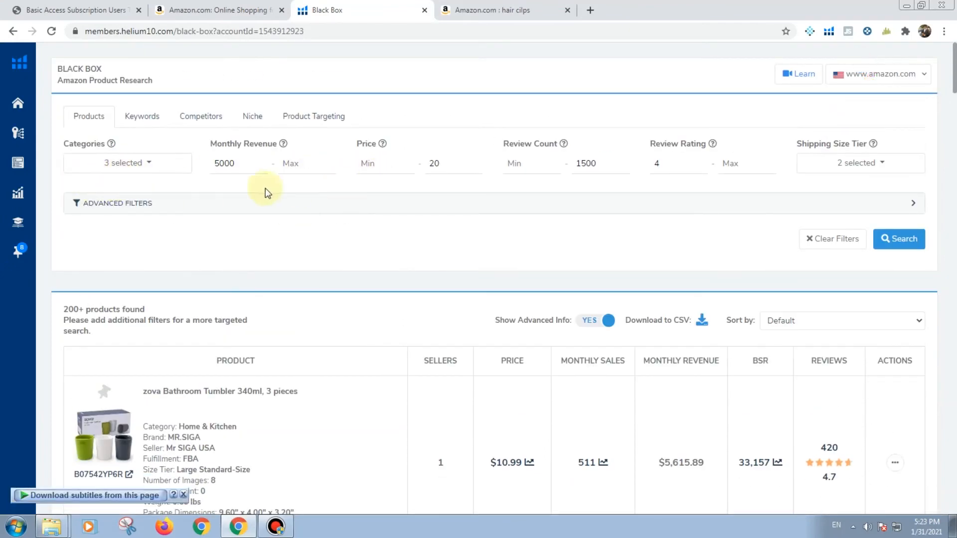
click(146, 205)
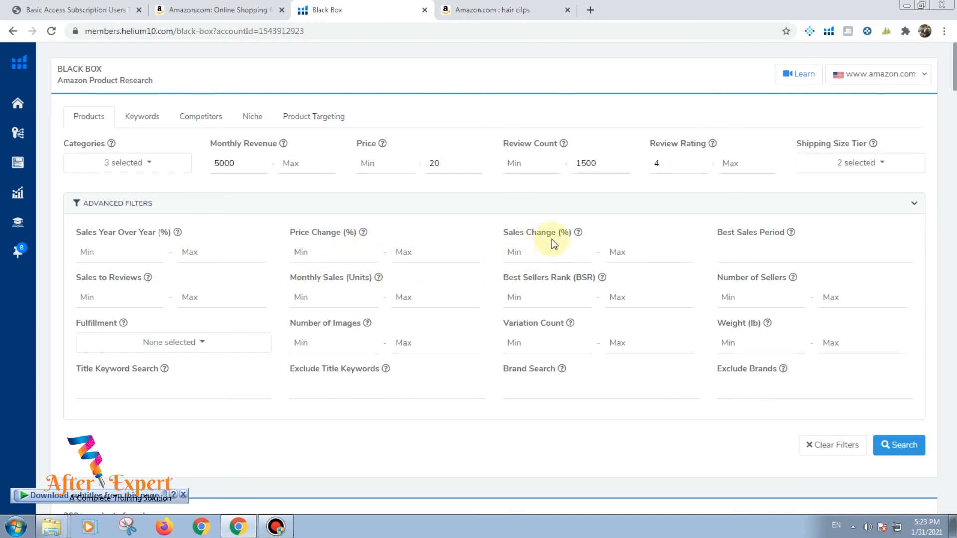
click(763, 250)
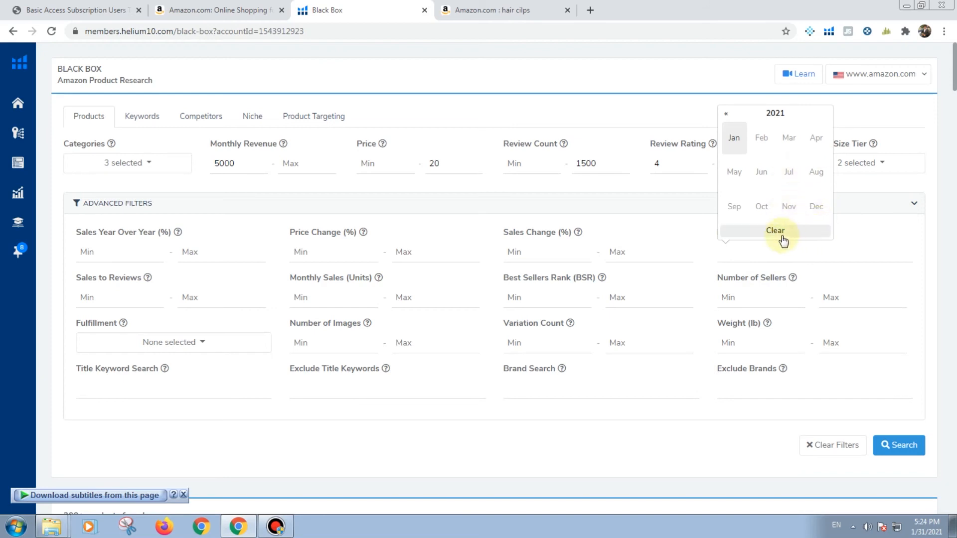
click(695, 263)
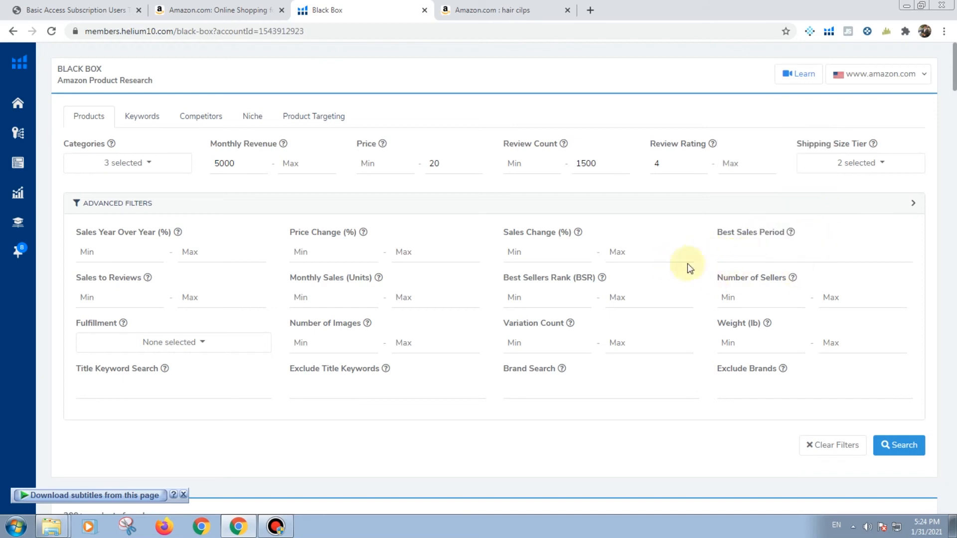
click(726, 255)
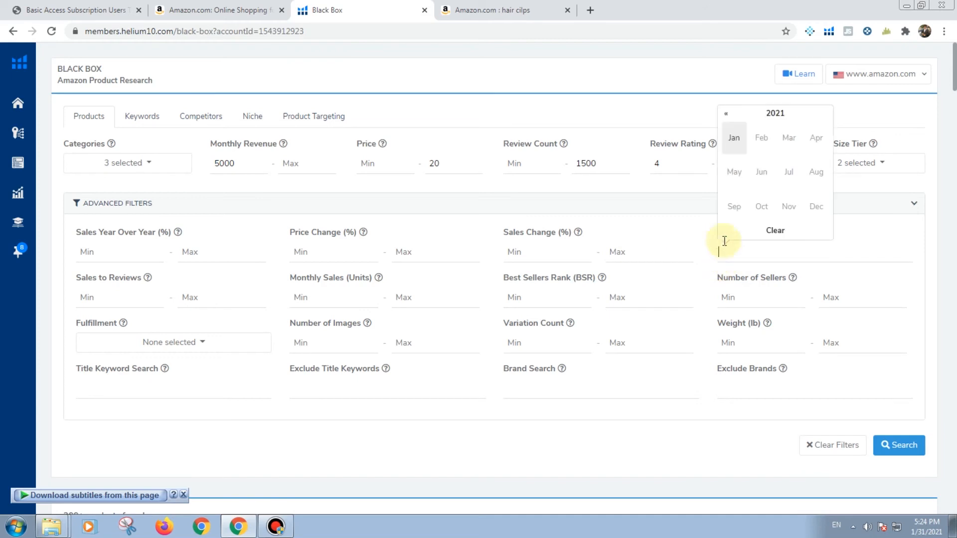
click(727, 118)
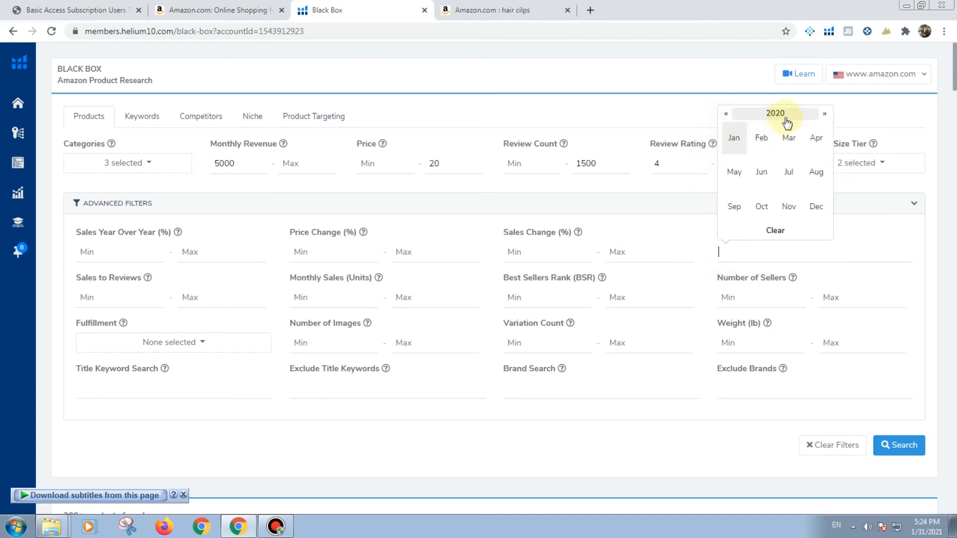
click(814, 212)
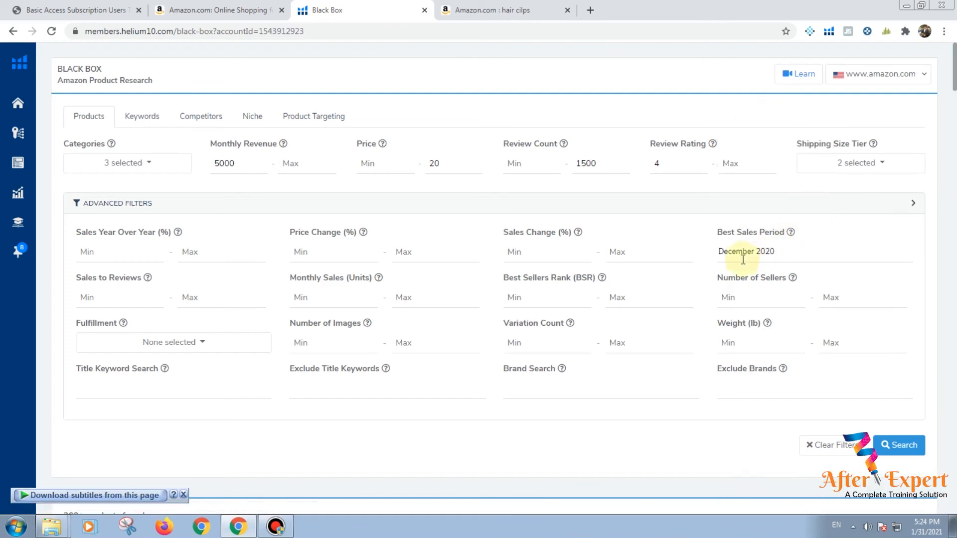
Step: Try November 2020 as the Best Sales Period and return it to December 2020
click(781, 254)
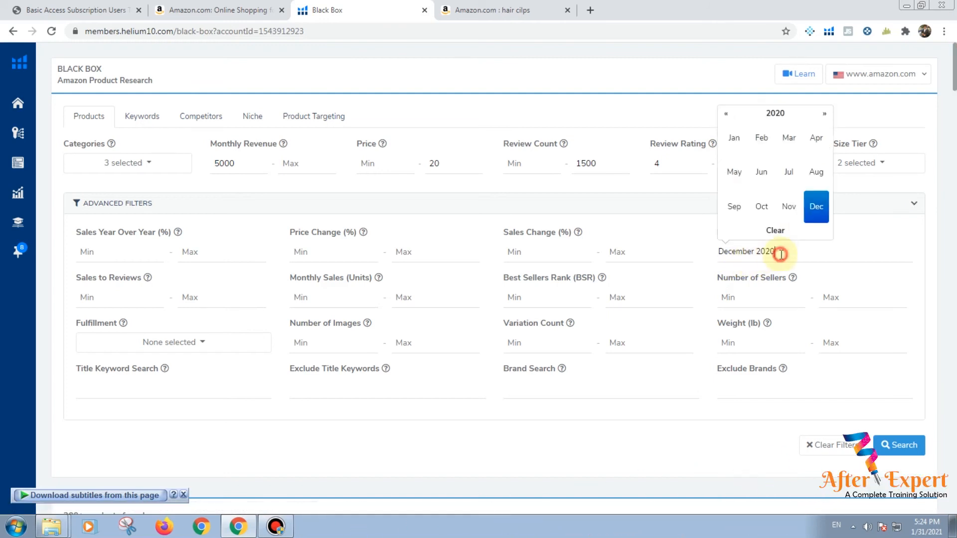
click(788, 207)
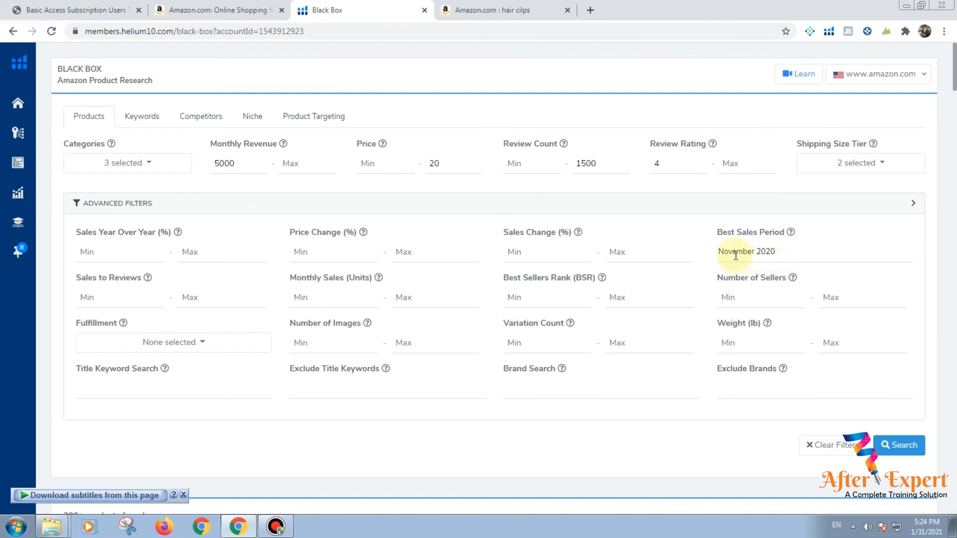
click(779, 253)
click(815, 209)
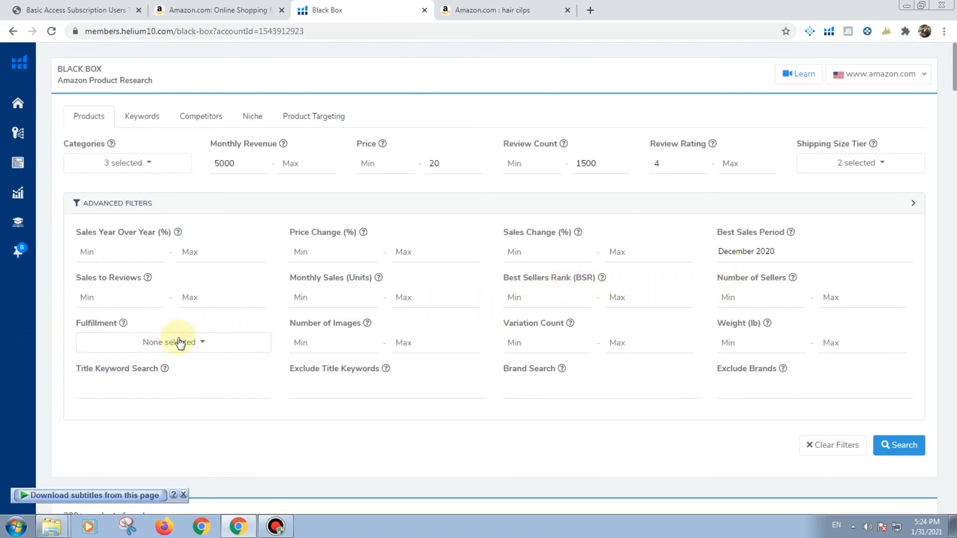
Step: View the available Fulfillment options and close the list without selecting any
click(180, 343)
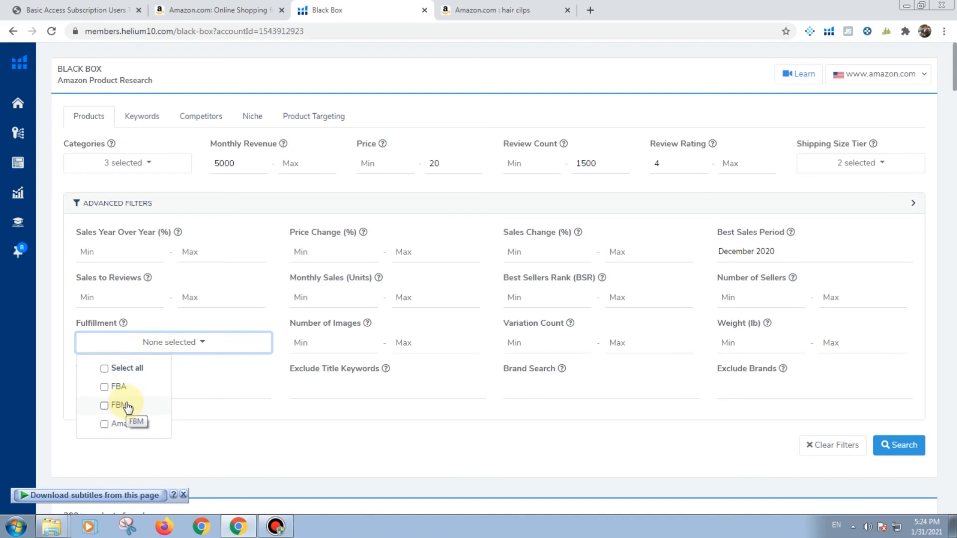
click(334, 341)
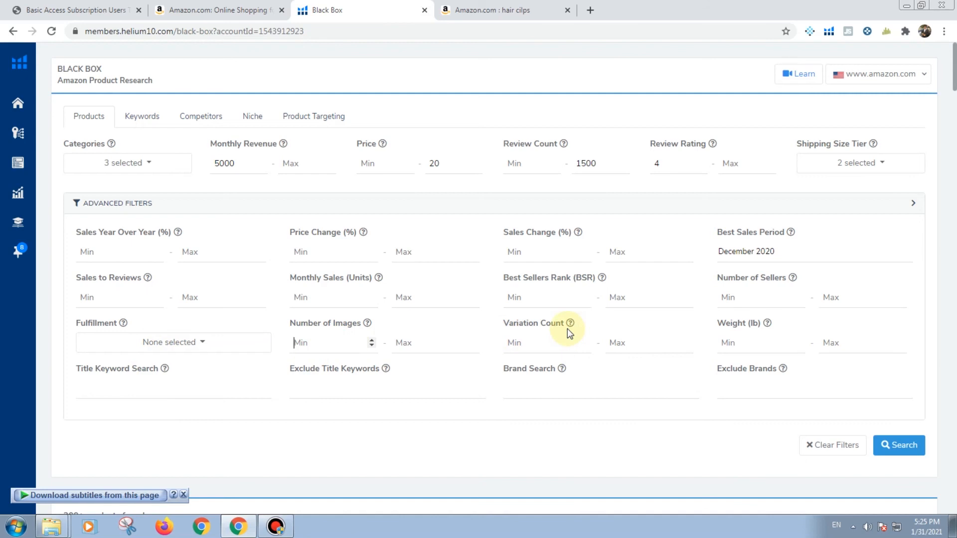
Step: Set the maximum Variation Count to 0 and run the product search with the updated filters
click(616, 344)
text(1)
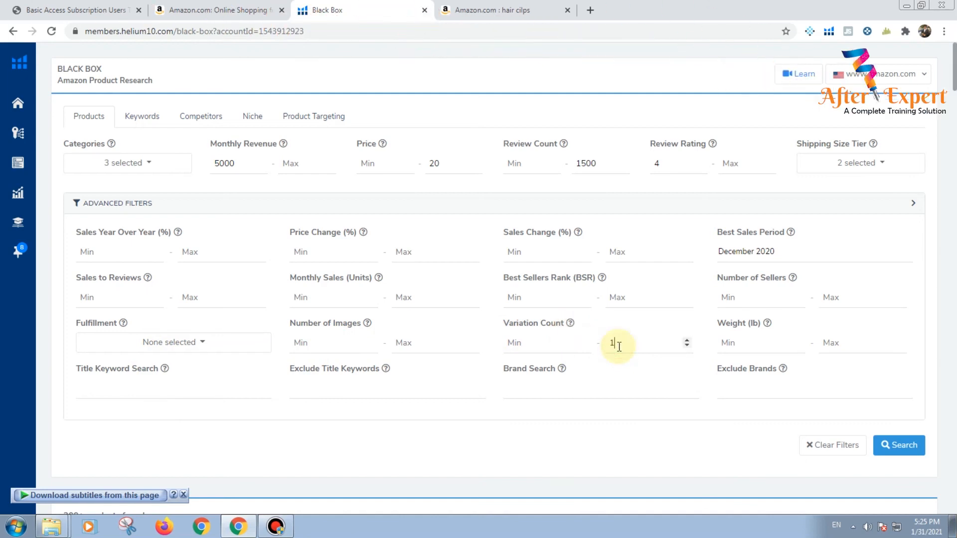
key(BackSpace)
text(0)
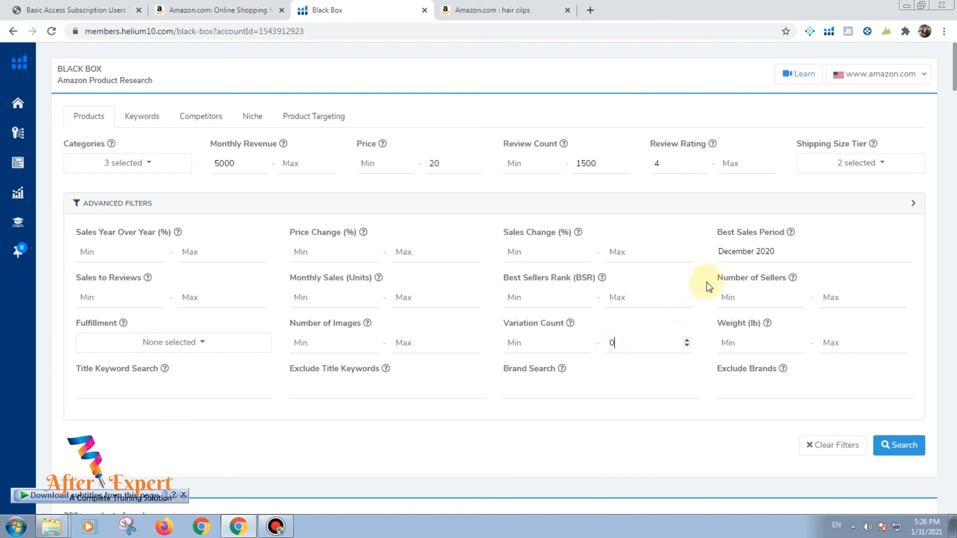
click(897, 444)
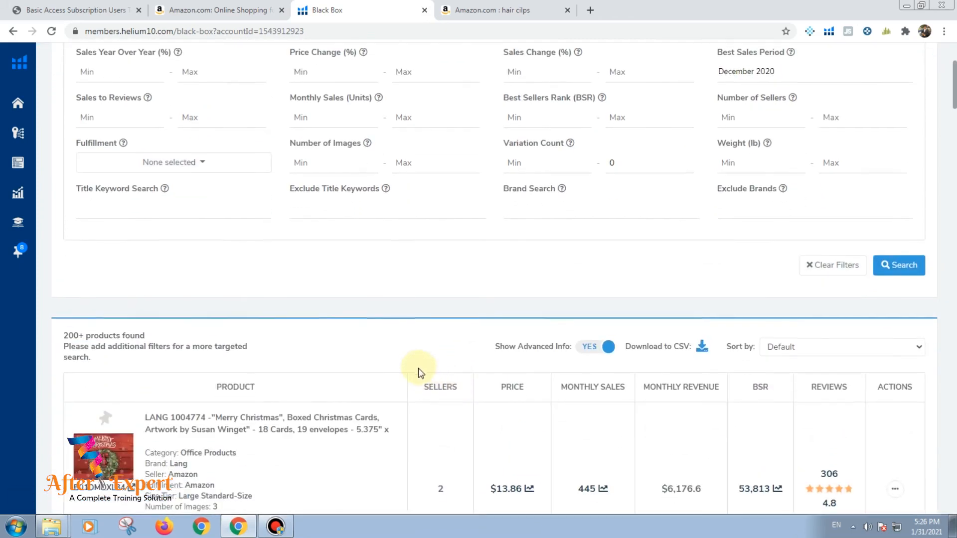
Step: Examine the variation count, best sales period, sellers and sales trends of products throughout the new results, and return to the filters
scroll(417, 370, down, 3)
scroll(408, 378, down, 10)
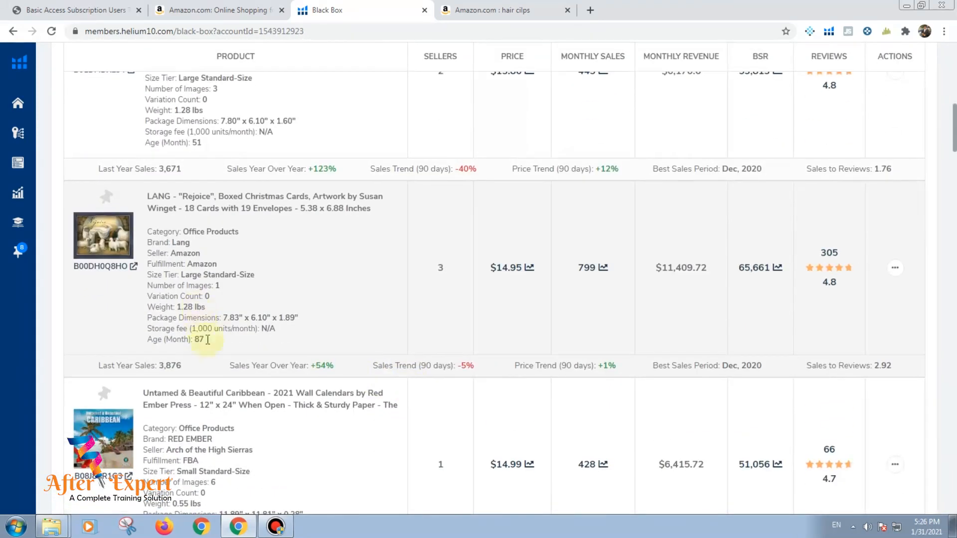
scroll(235, 373, down, 10)
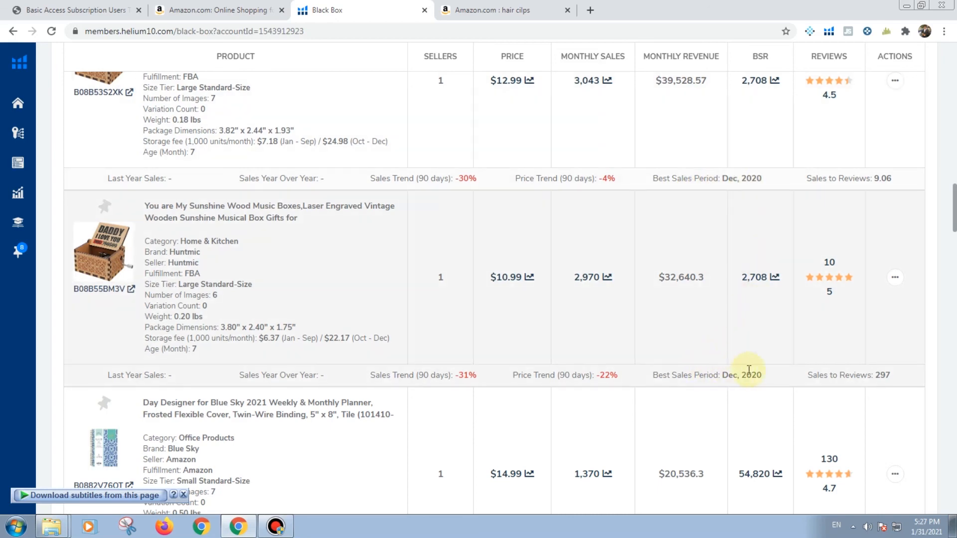
scroll(729, 385, down, 6)
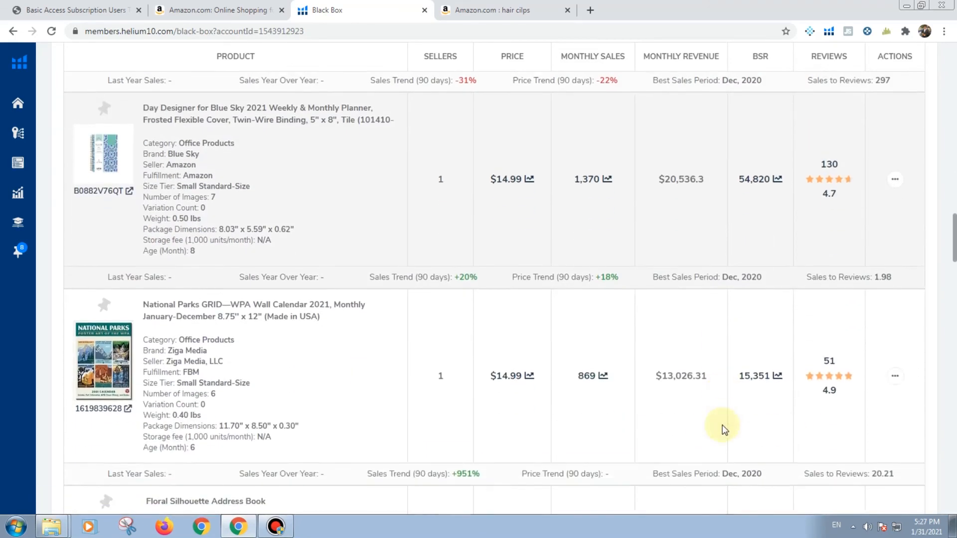
scroll(397, 390, down, 17)
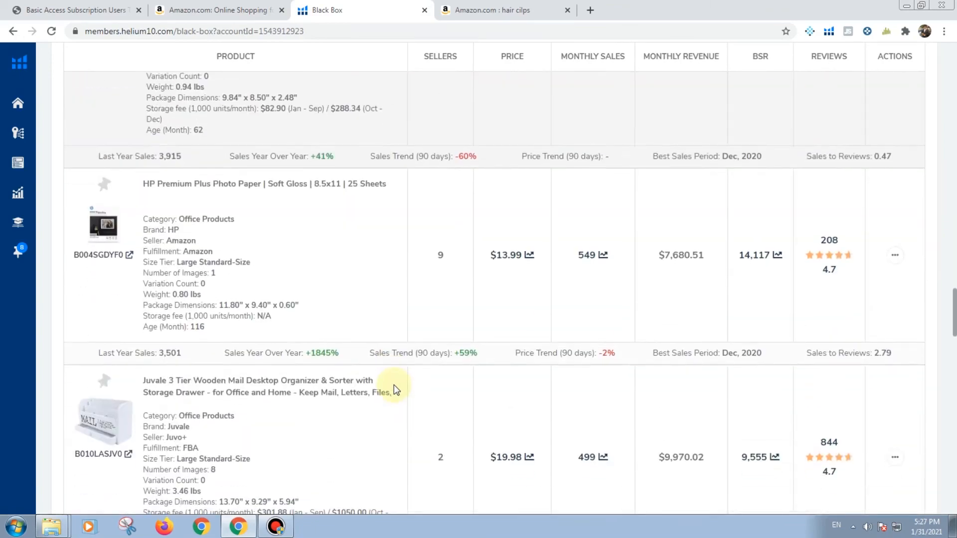
scroll(397, 390, down, 12)
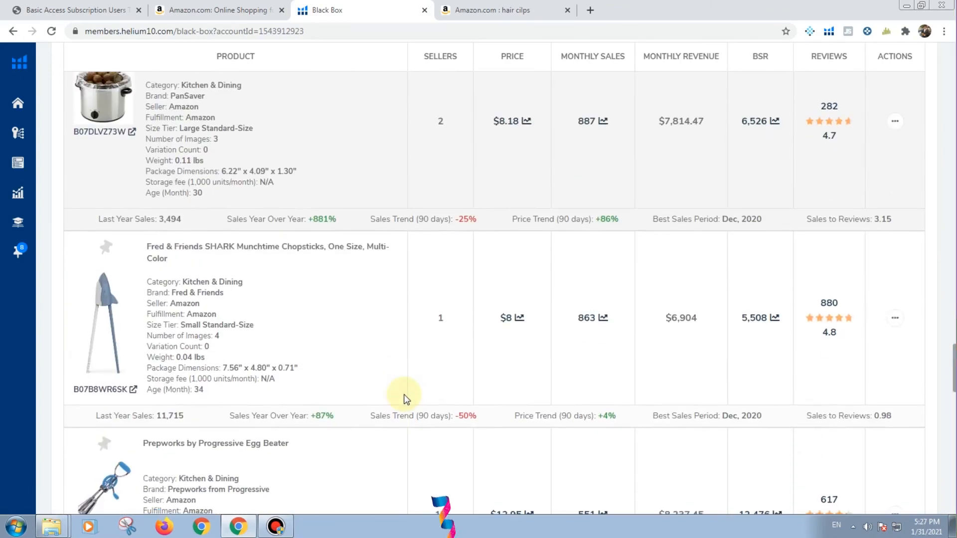
scroll(405, 399, down, 1)
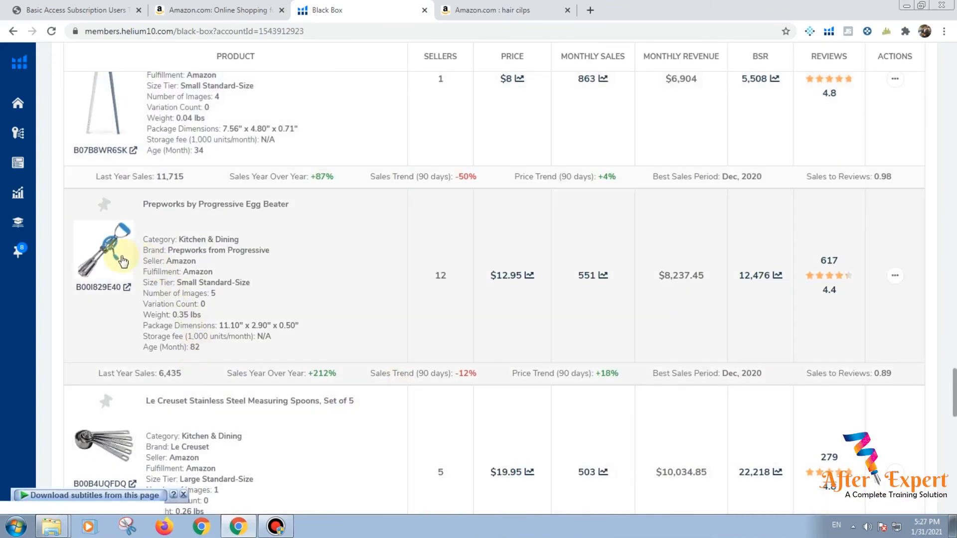
scroll(116, 335, down, 4)
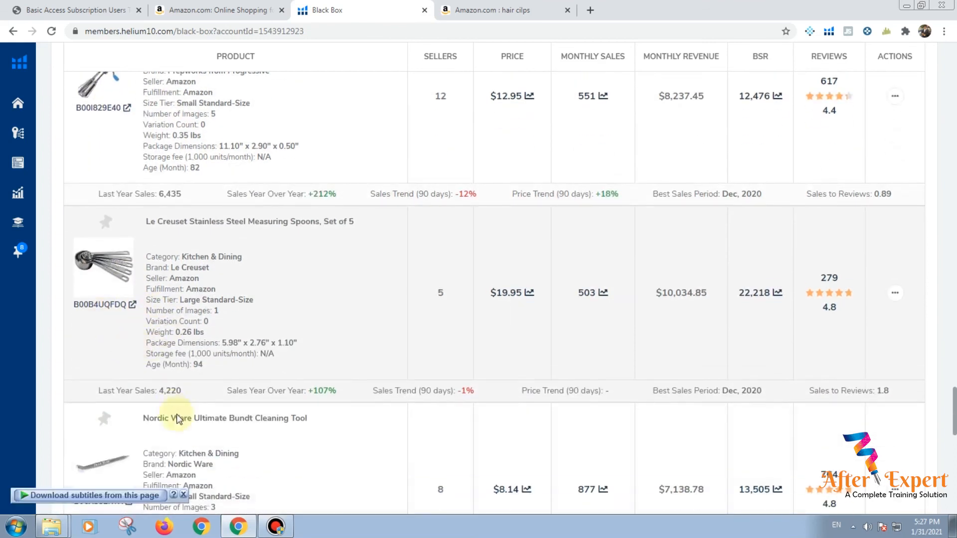
scroll(190, 430, down, 2)
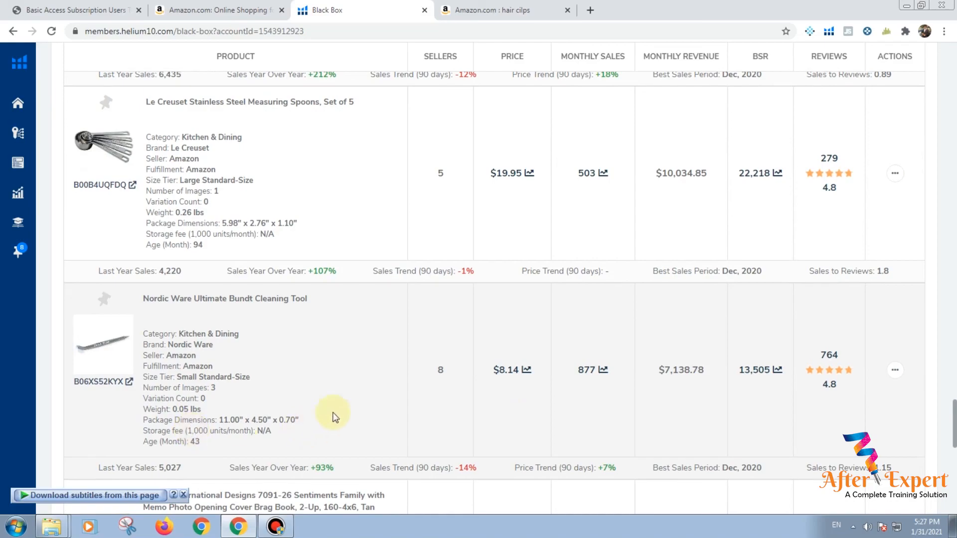
scroll(357, 299, up, 20)
scroll(357, 301, up, 20)
scroll(357, 299, up, 10)
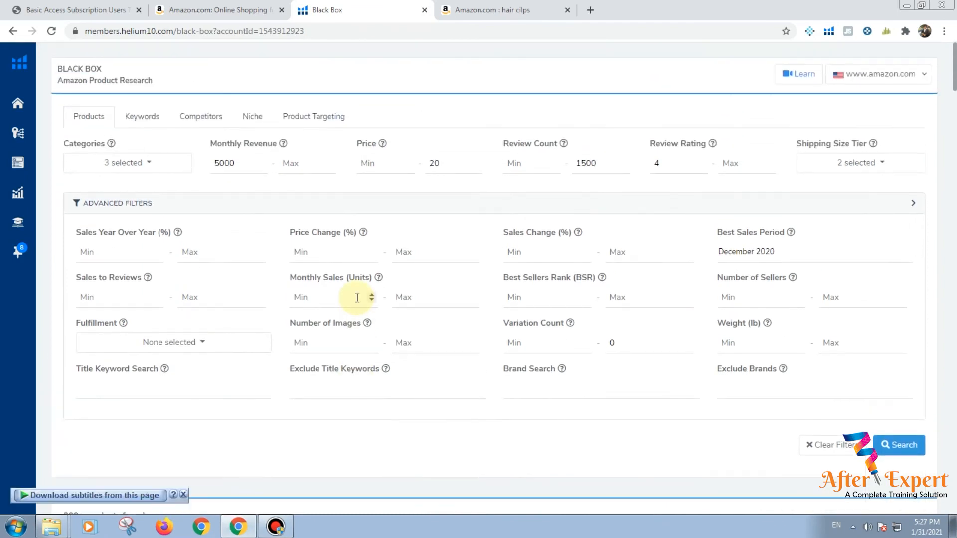